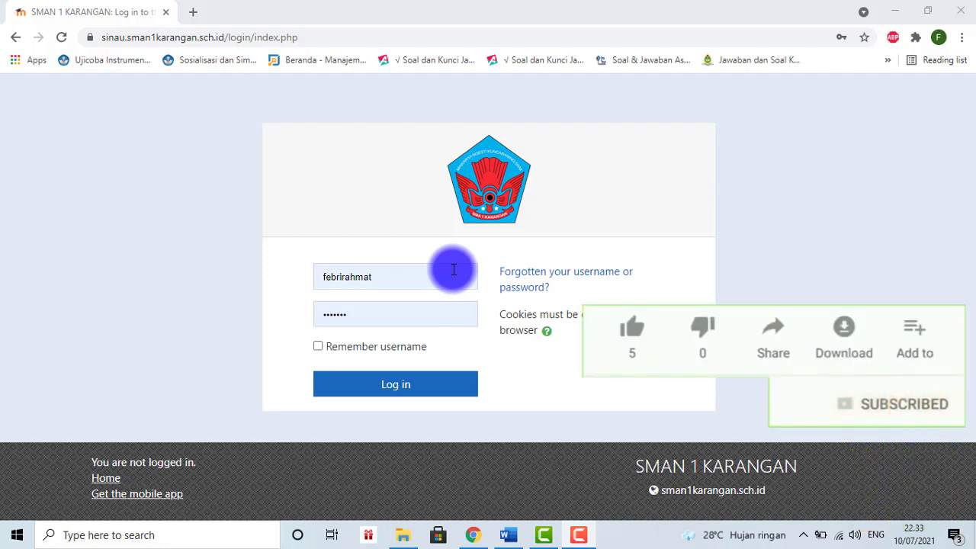
- Log in to the school site with the prefilled credentials and bring up the course overview on the dashboard
click(404, 395)
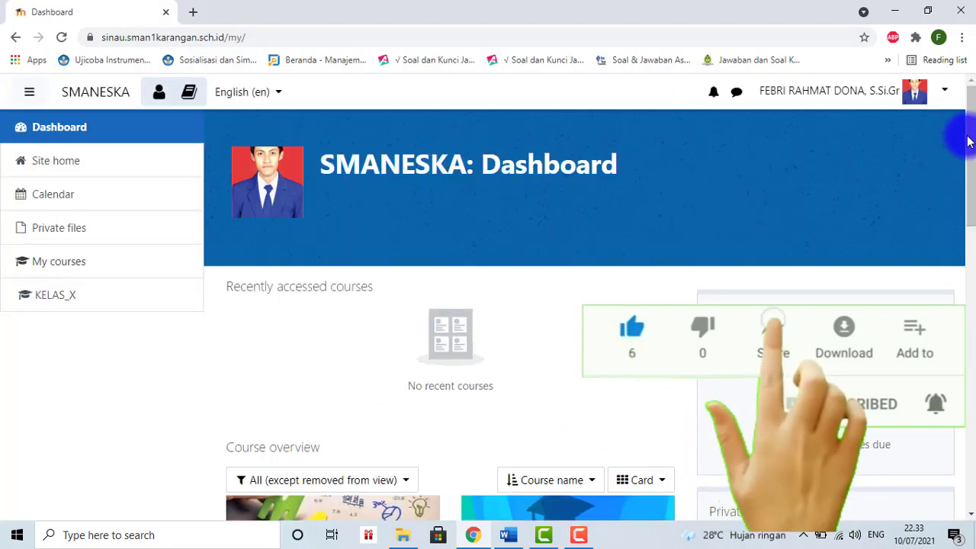
drag(971, 141, 971, 141)
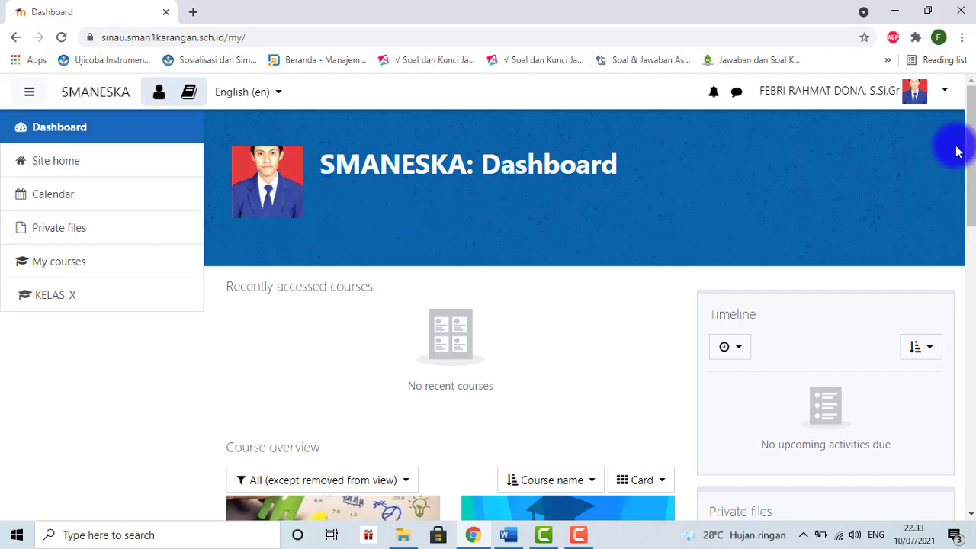
mouse_move(968, 142)
mouse_down()
mouse_move(969, 153)
mouse_move(973, 145)
mouse_up()
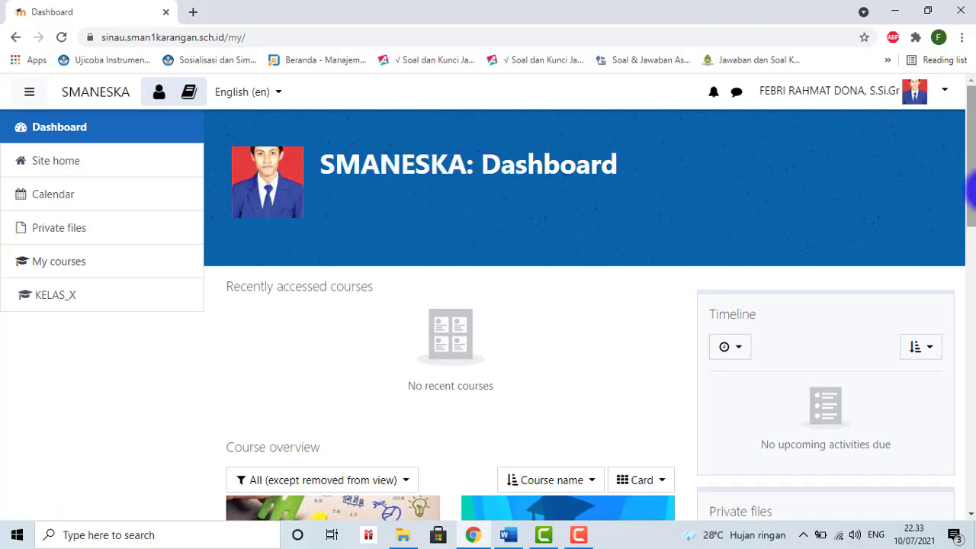
drag(967, 174, 966, 270)
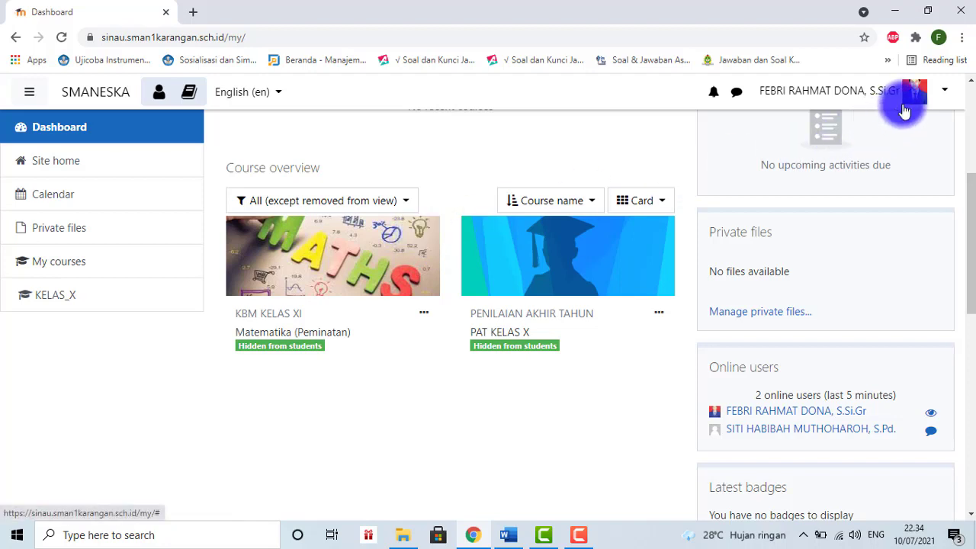
- Open the account's own profile for editing and go to the User picture section
click(944, 94)
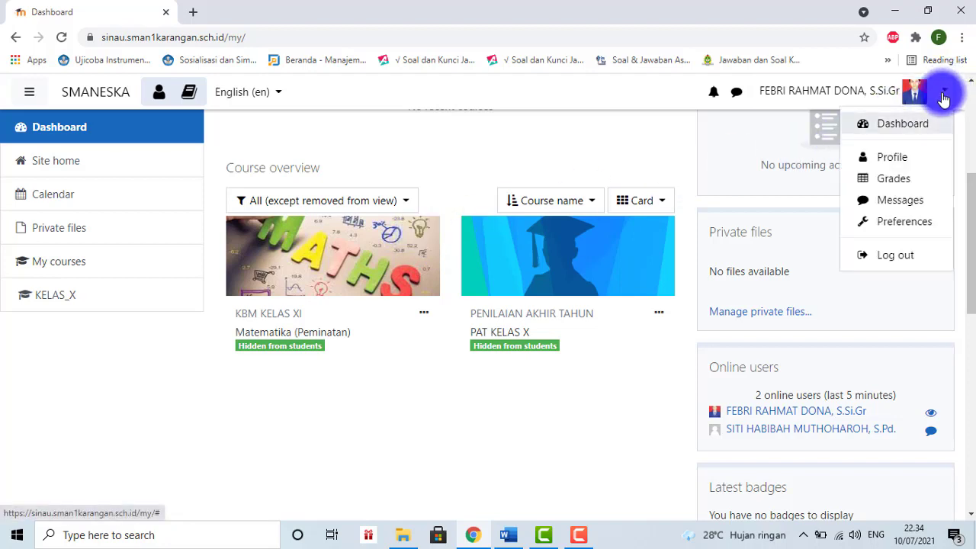
click(902, 157)
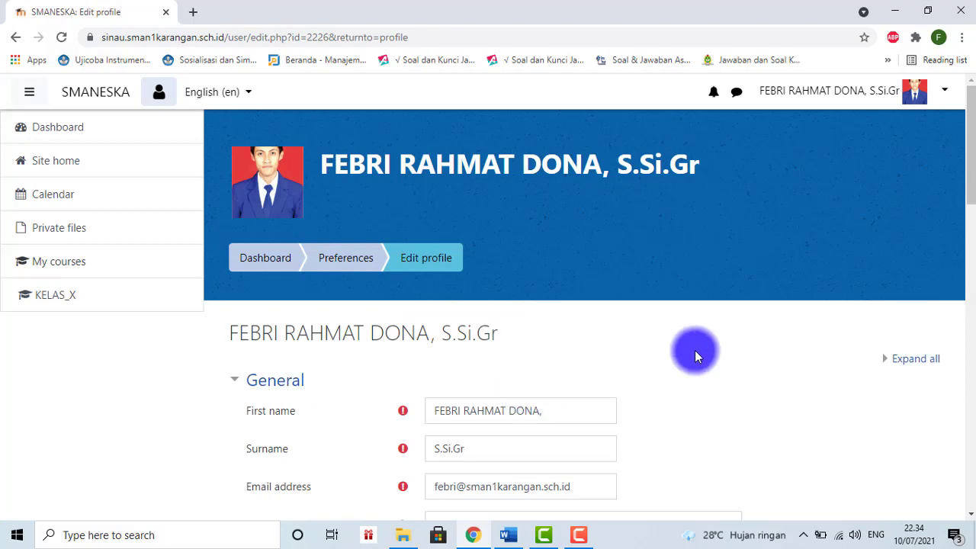
scroll(970, 217, down, 1)
drag(969, 217, 963, 408)
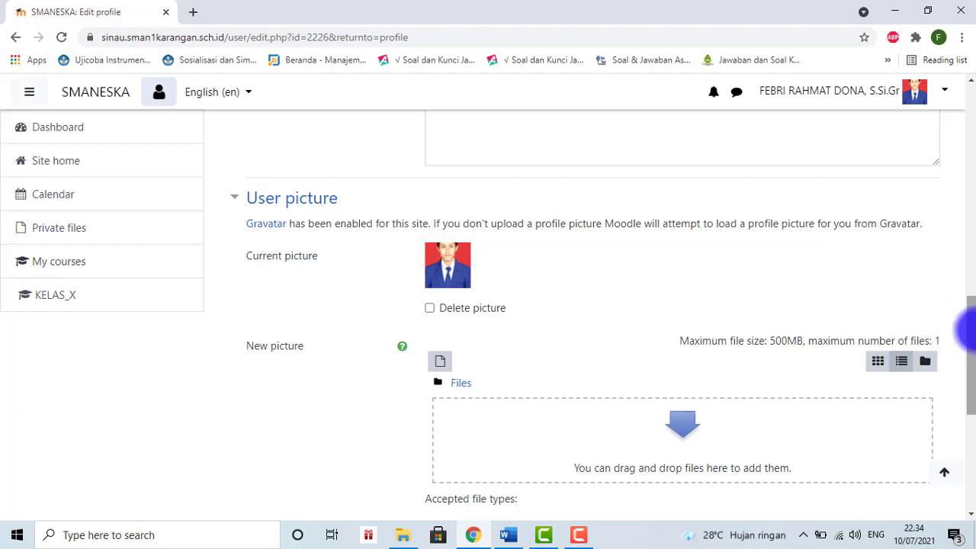
drag(966, 332, 967, 366)
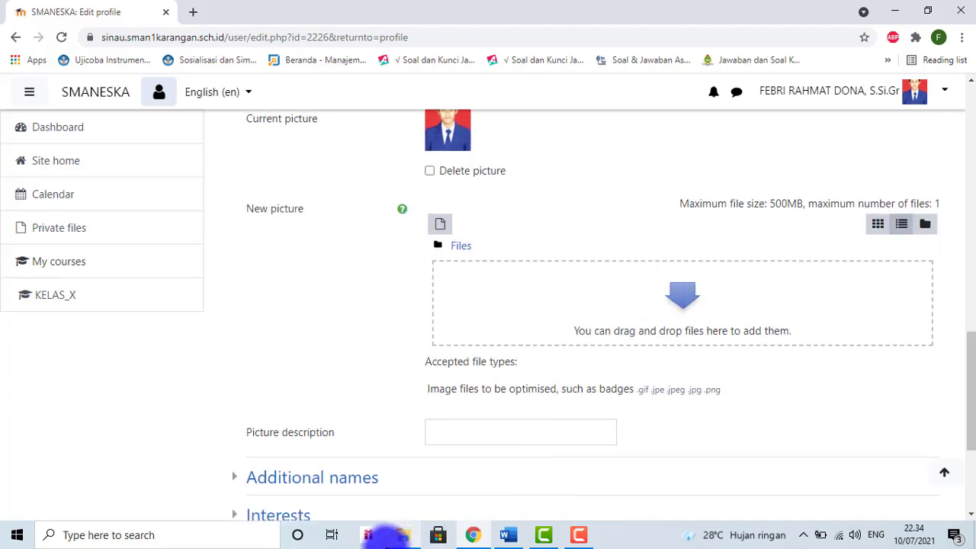
- Add download (12).jpg from the Downloads folder as the new profile picture and update the profile
click(406, 543)
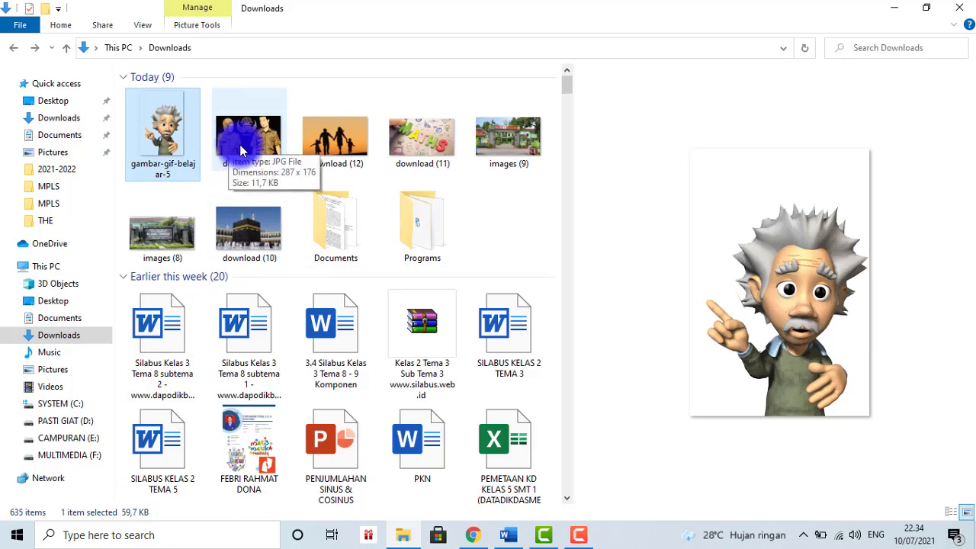
click(328, 146)
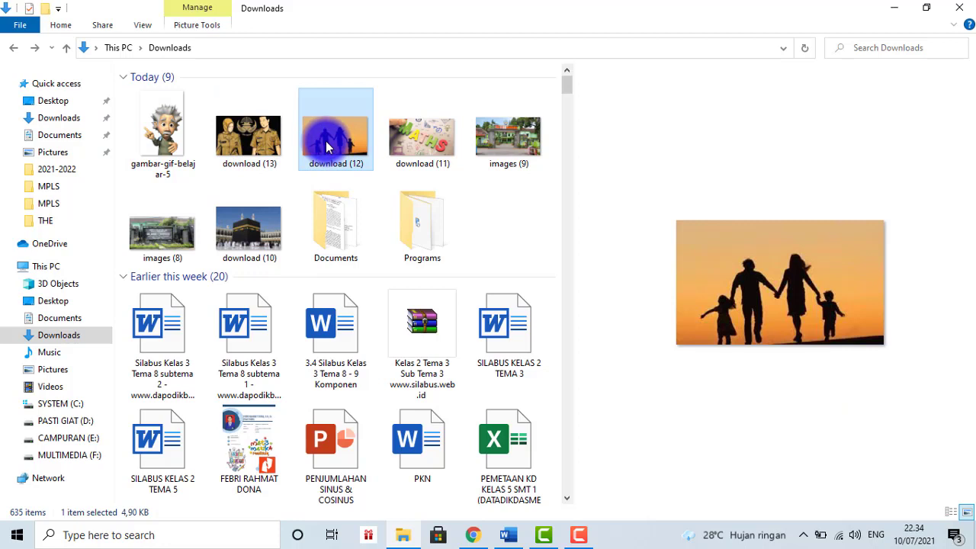
drag(332, 151, 671, 331)
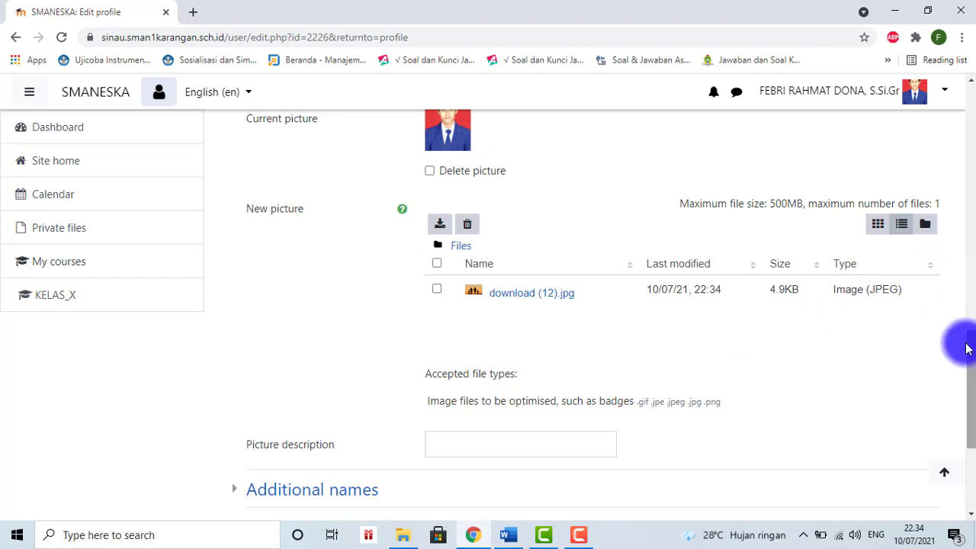
drag(969, 342, 966, 404)
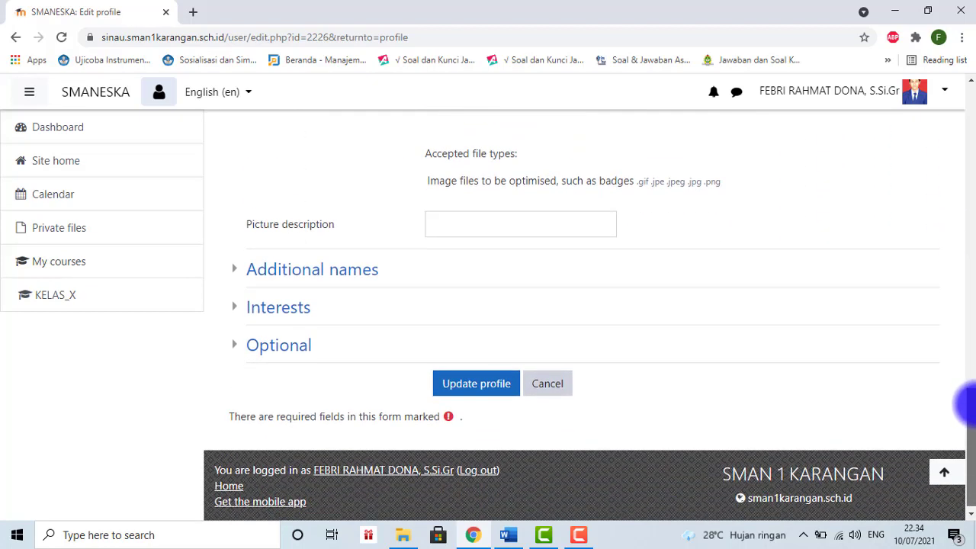
click(482, 389)
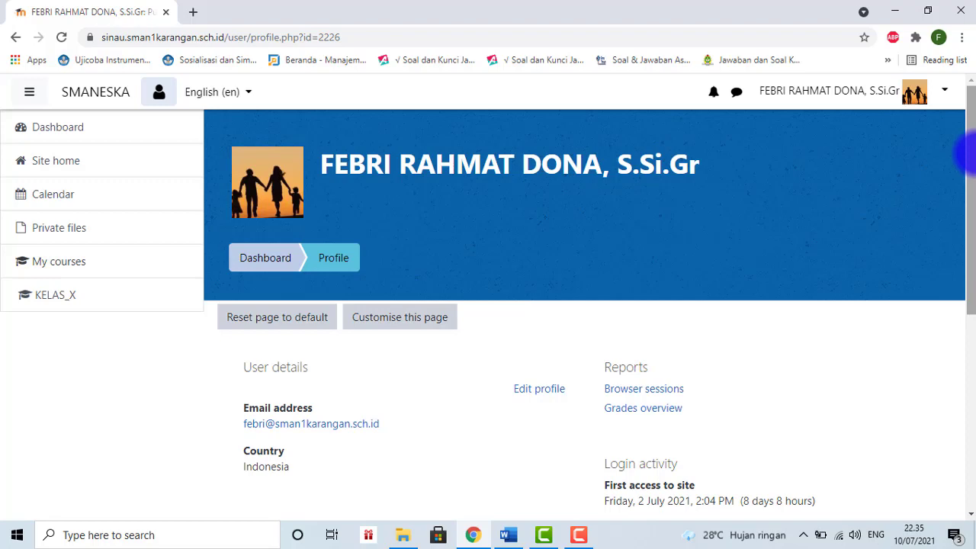
- Return to the dashboard and open the Matematika (Peminatan) course from the course overview
drag(971, 158, 874, 133)
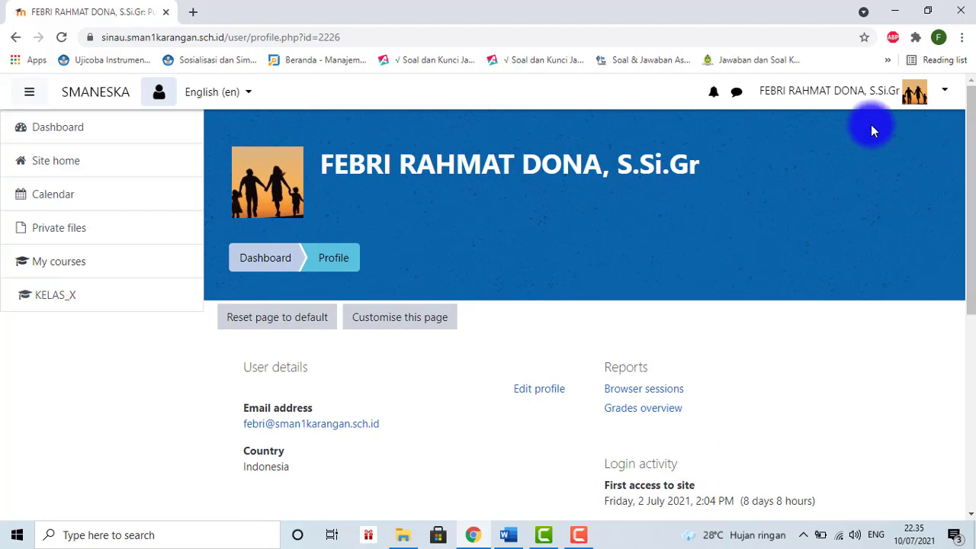
click(66, 132)
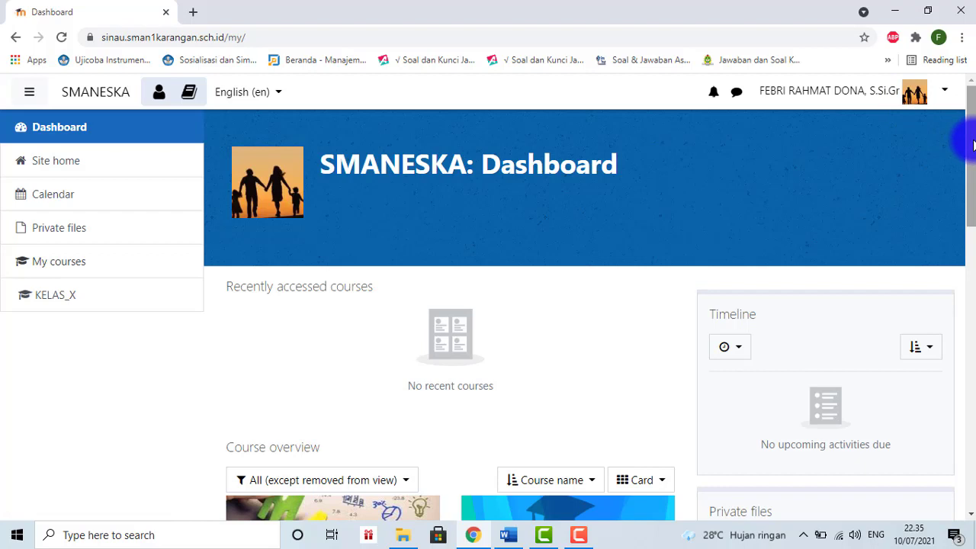
drag(972, 145, 969, 221)
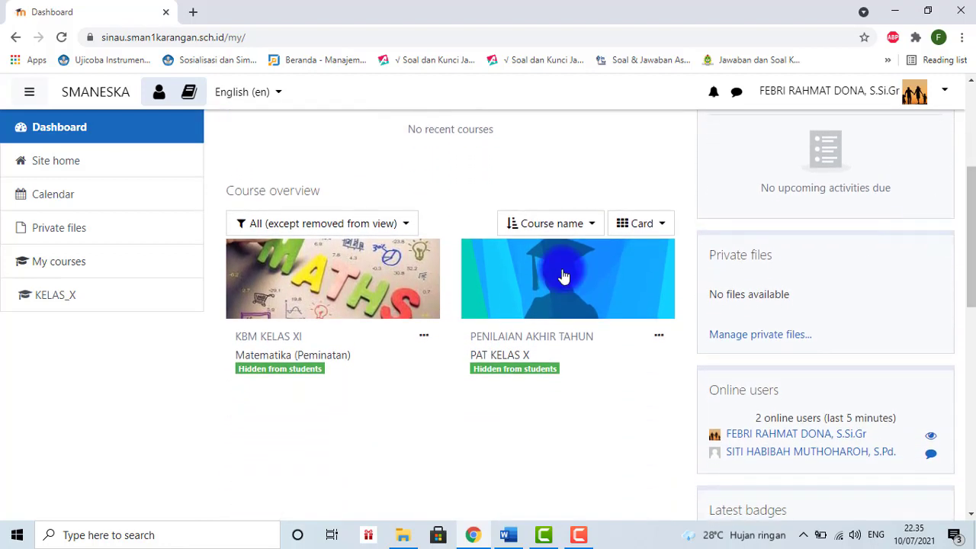
click(378, 300)
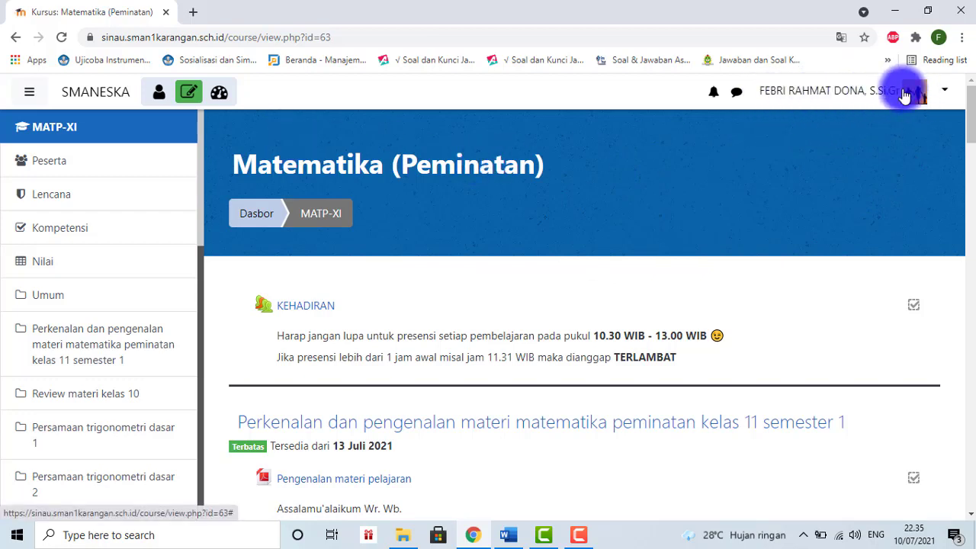
- Go back to the dashboard and reopen the Matematika (Peminatan) course with editing turned on
click(190, 103)
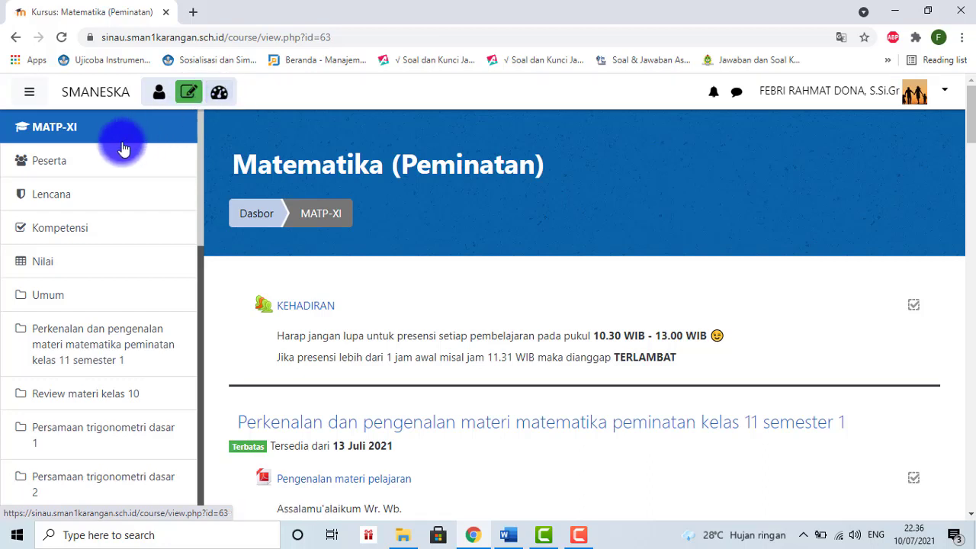
click(817, 89)
click(845, 125)
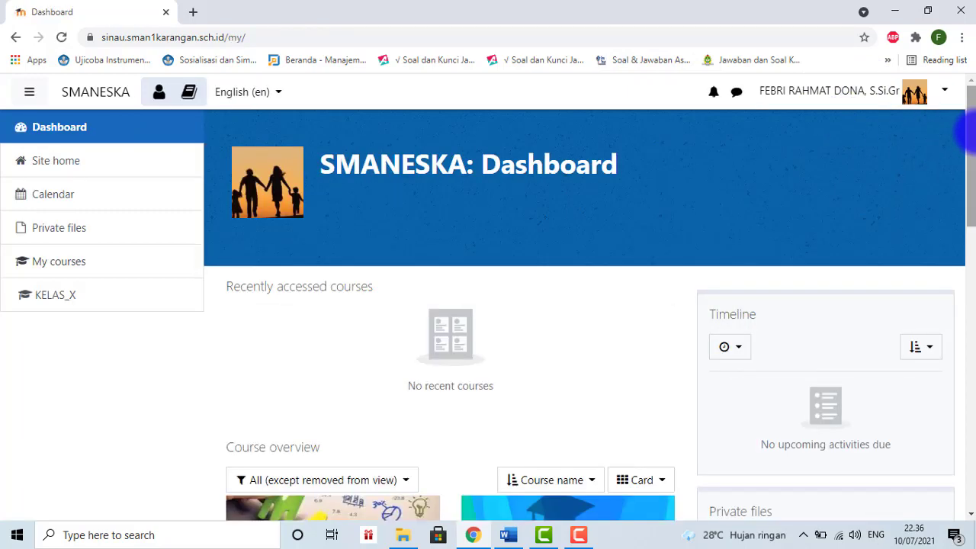
drag(968, 138, 969, 221)
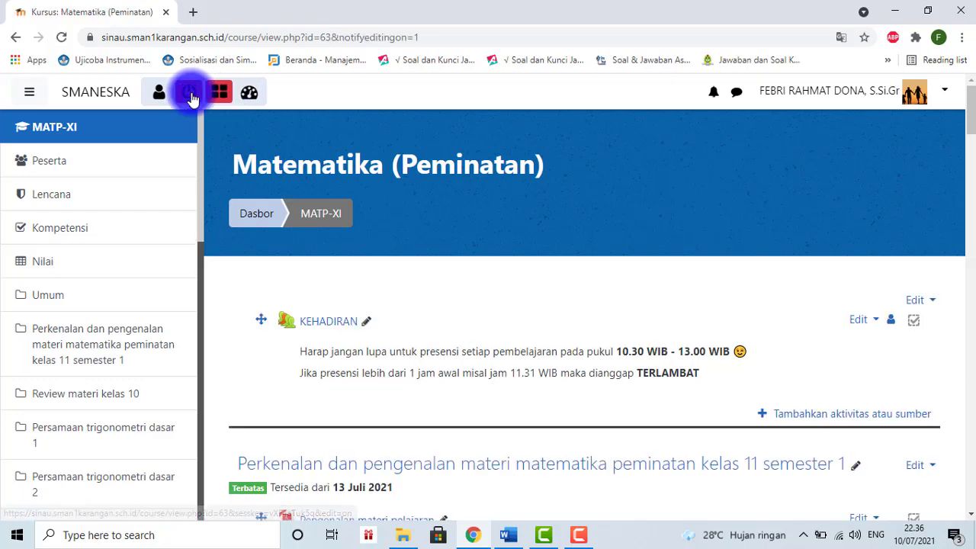
- Open the course settings and delete download (11).jpg from the course image (Gambar kursus) files
click(250, 94)
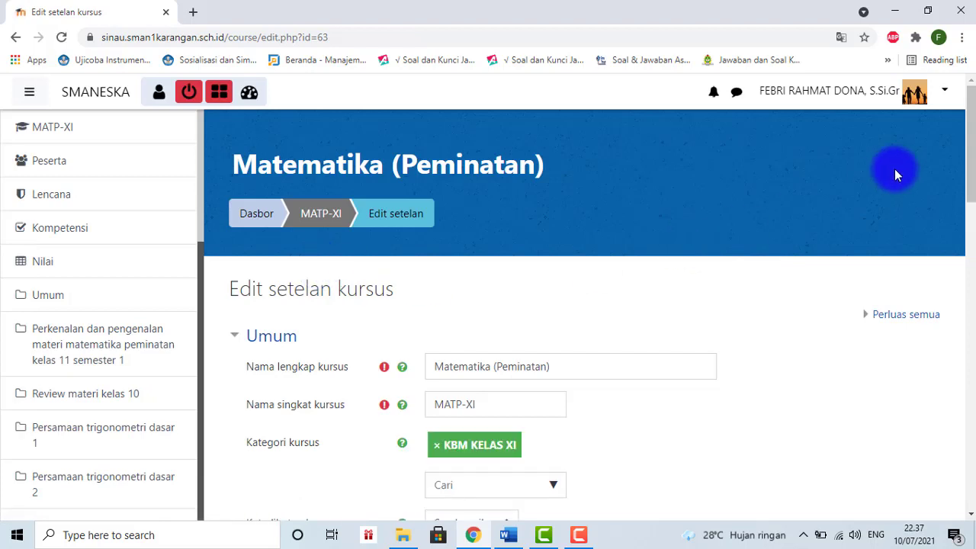
drag(970, 148, 563, 185)
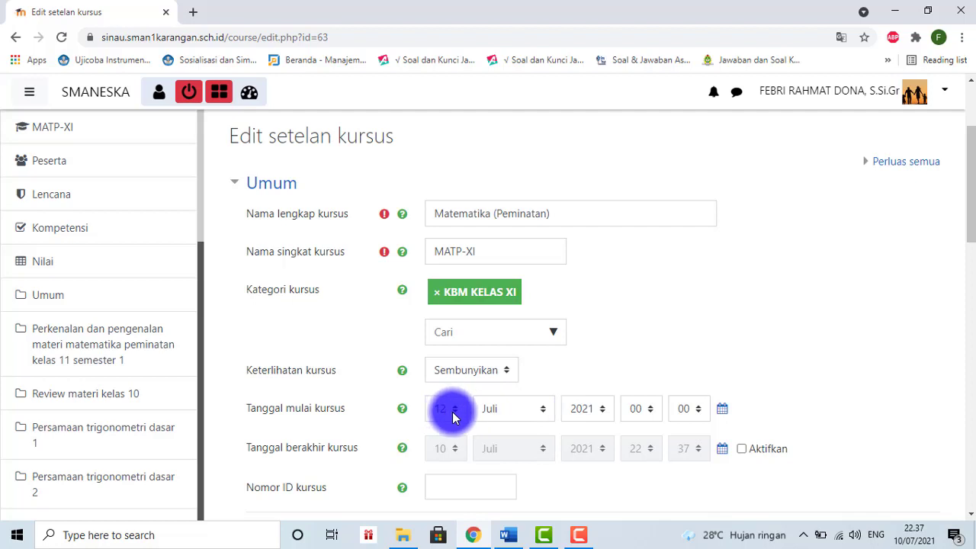
drag(967, 221, 963, 313)
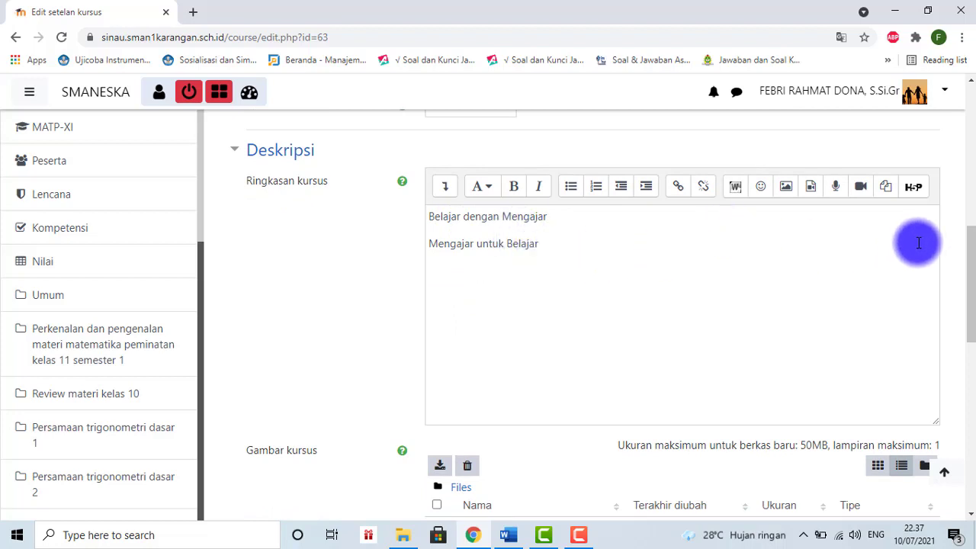
drag(970, 255, 971, 315)
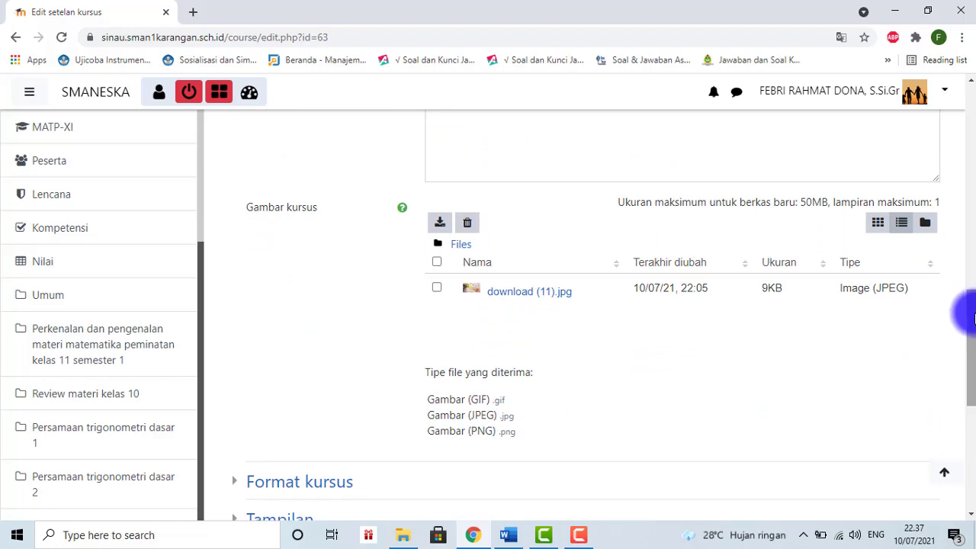
click(436, 288)
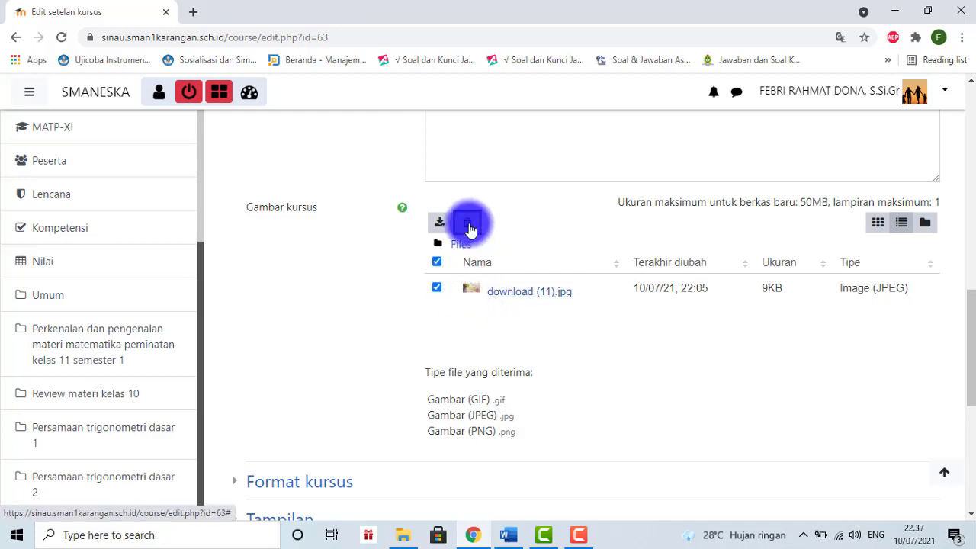
click(469, 229)
click(473, 336)
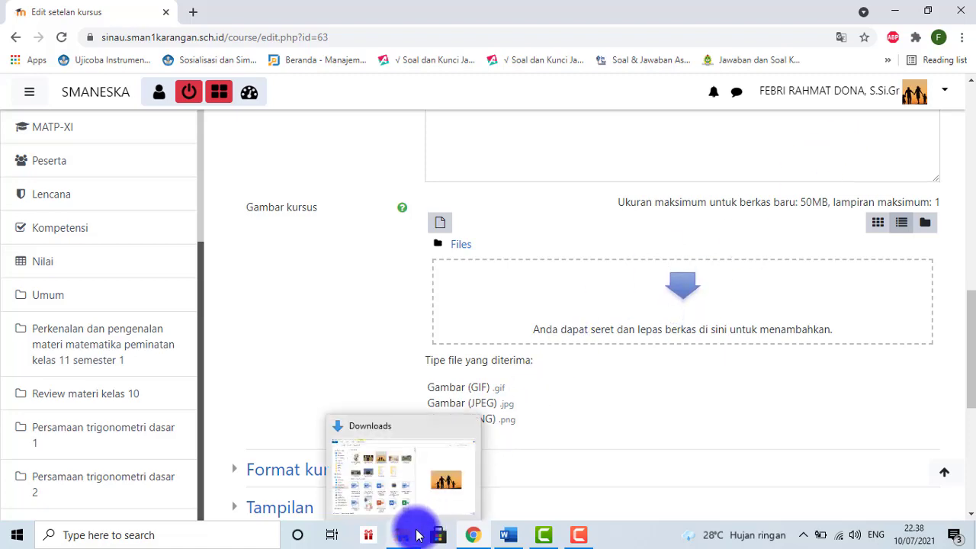
- Add JUDUL.png from the 2021-2022 folder as the course image and save the course settings
click(404, 530)
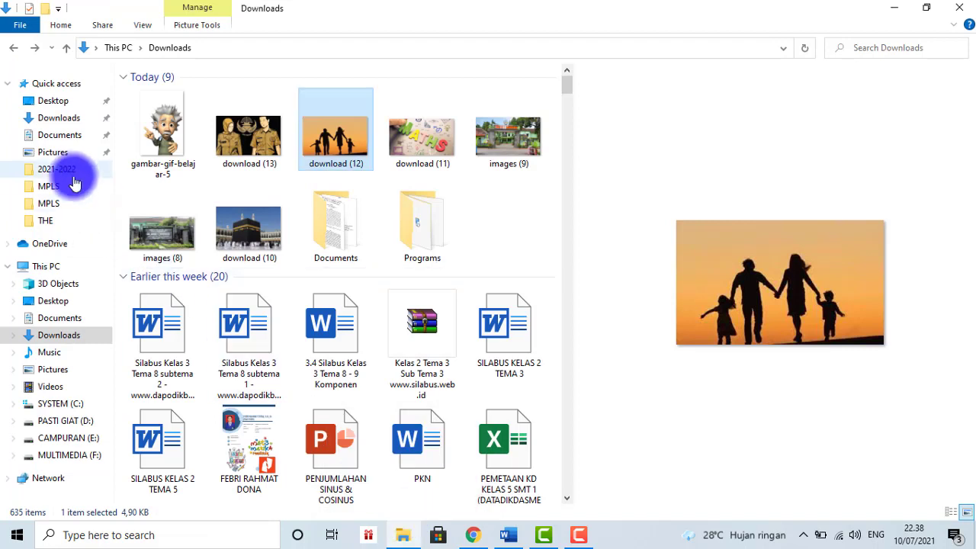
click(55, 171)
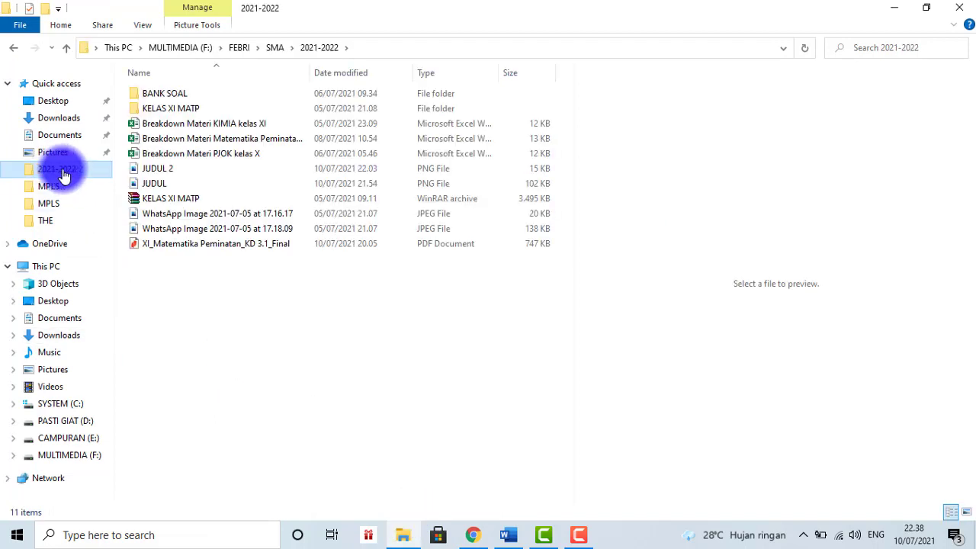
click(174, 184)
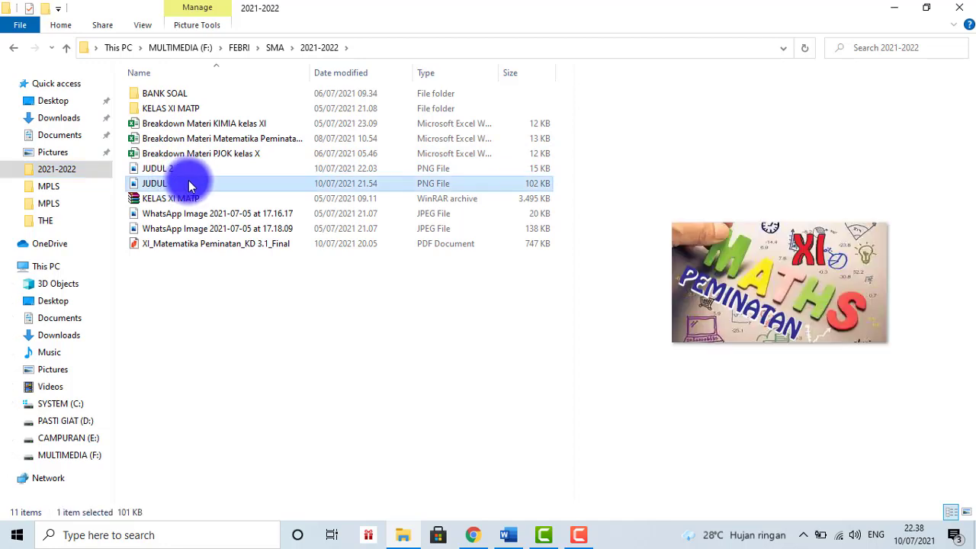
drag(167, 187, 689, 316)
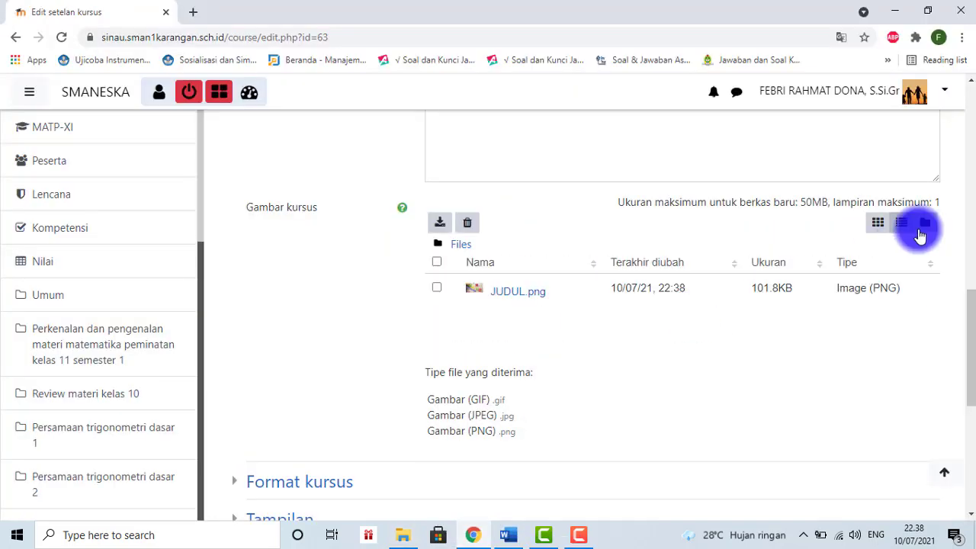
drag(965, 326, 958, 414)
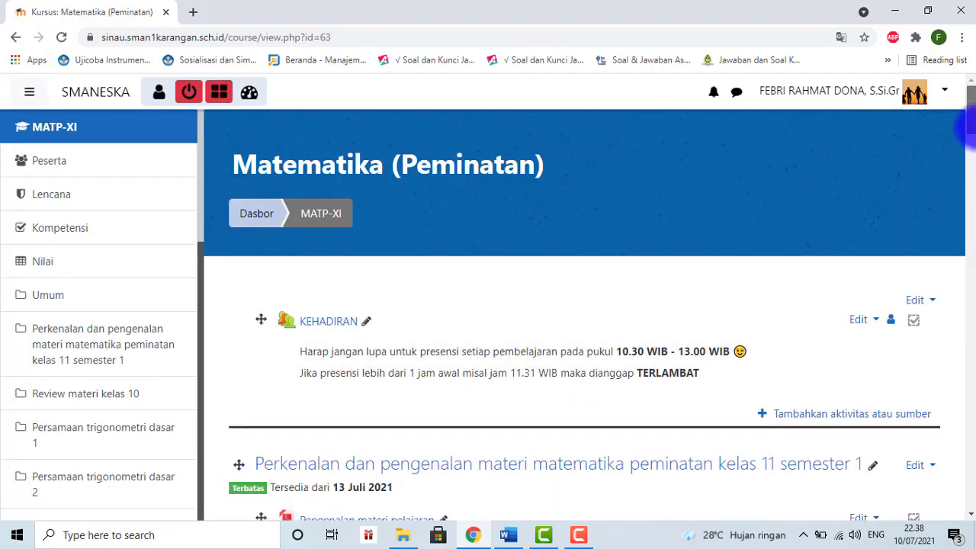
- Return to the dashboard to check the course image in the overview, and reopen the Matematika (Peminatan) course
mouse_move(966, 130)
mouse_down()
mouse_move(970, 191)
mouse_move(973, 116)
mouse_up()
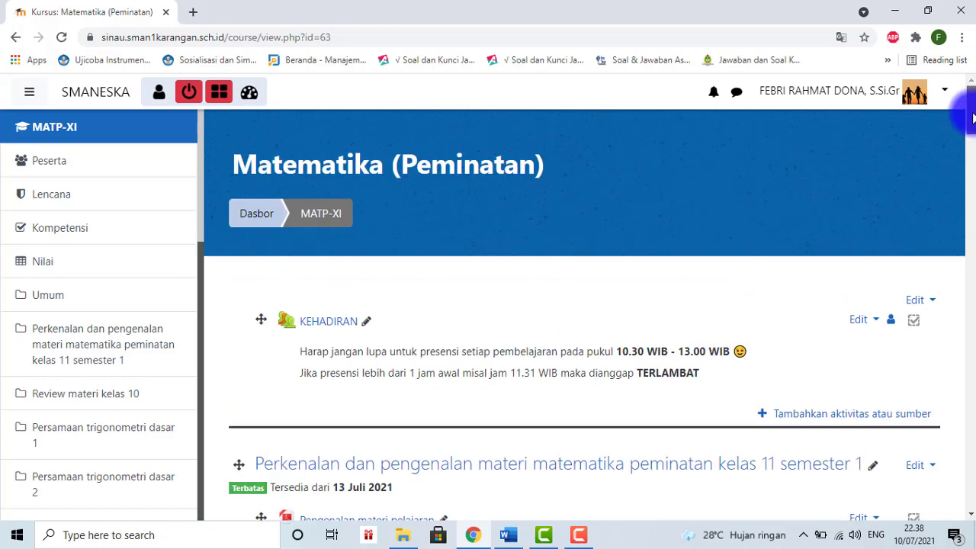
click(820, 95)
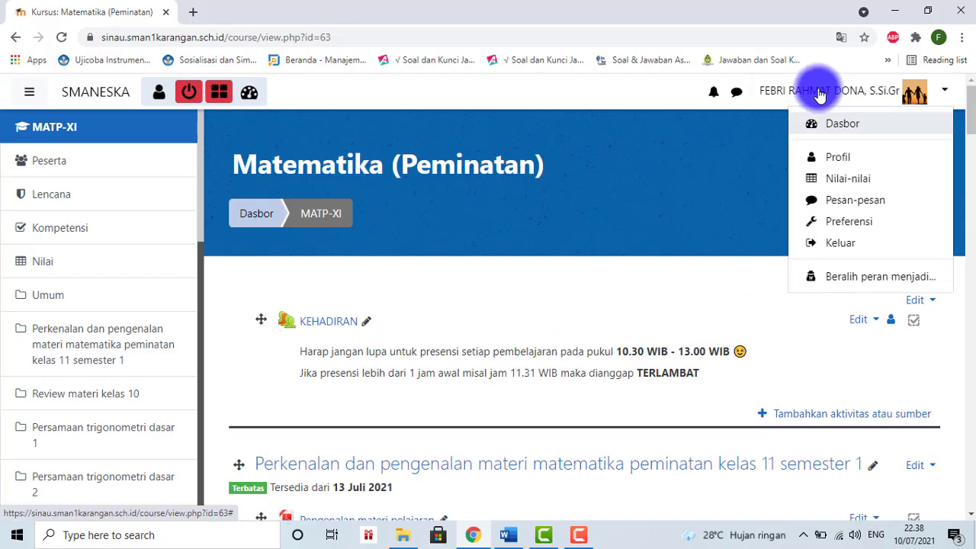
click(834, 125)
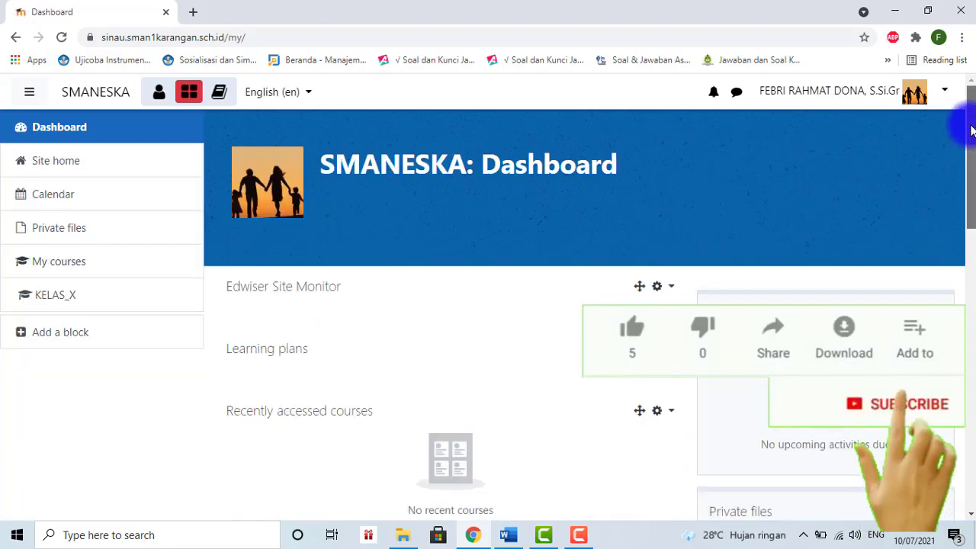
drag(968, 126, 966, 244)
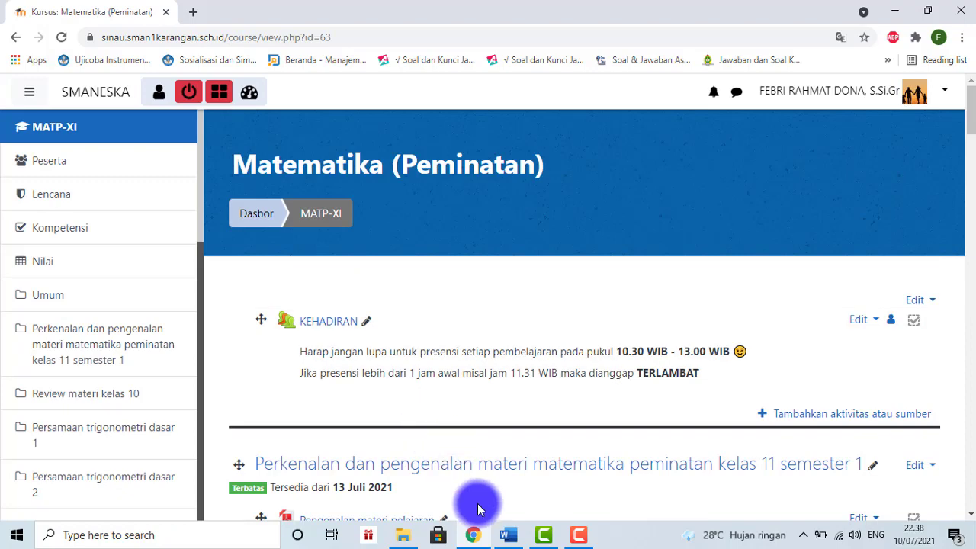
- Switch to the Word document and capture the XI MATEMATIKA PEMINATAN title area with the Snipping Tool
click(505, 536)
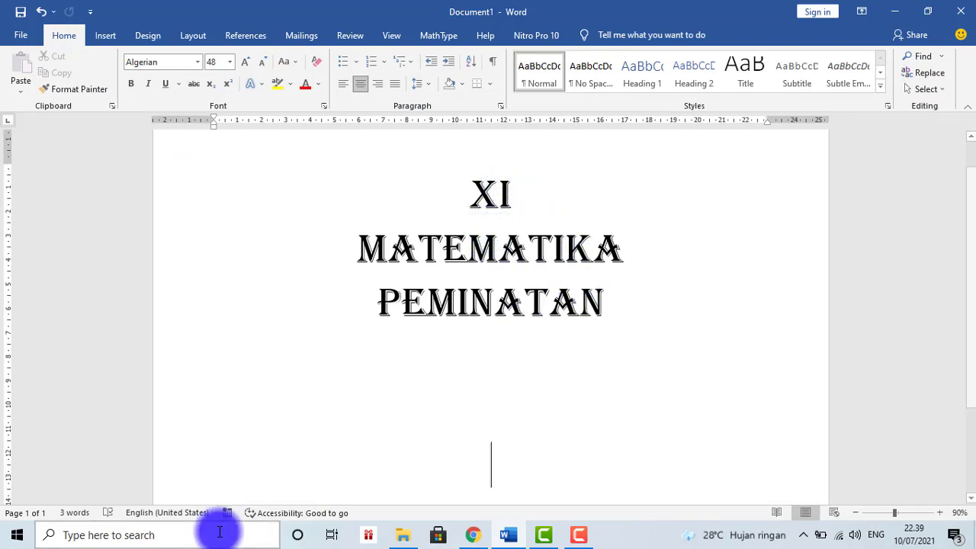
click(176, 541)
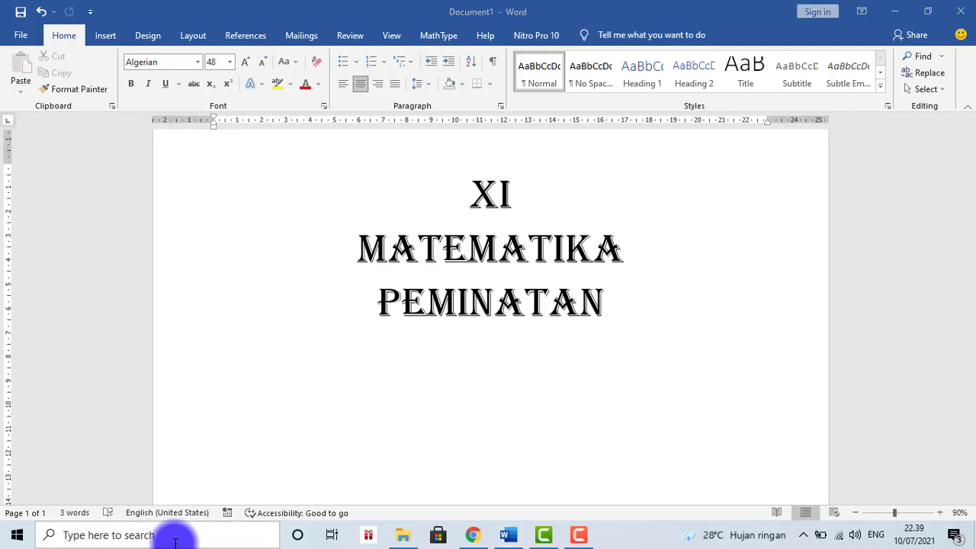
text(SN)
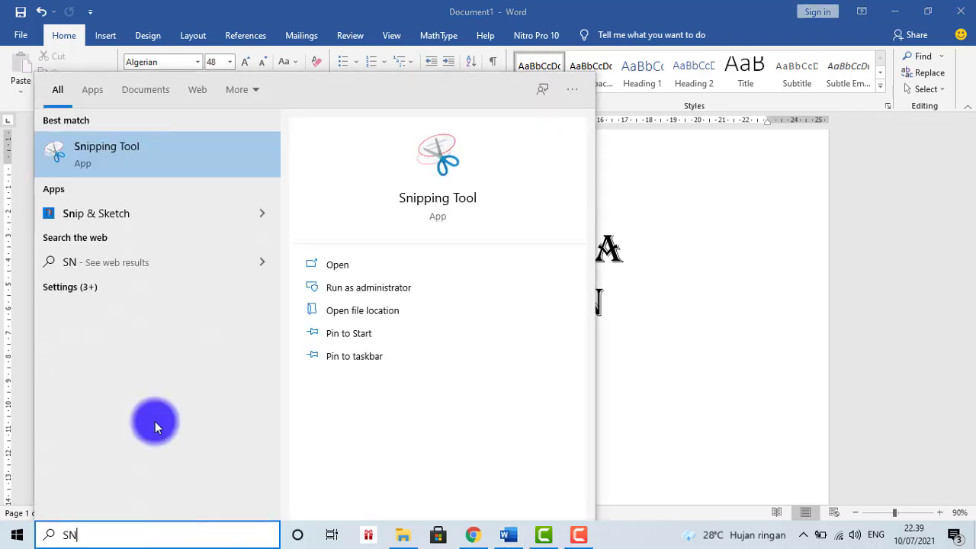
click(110, 153)
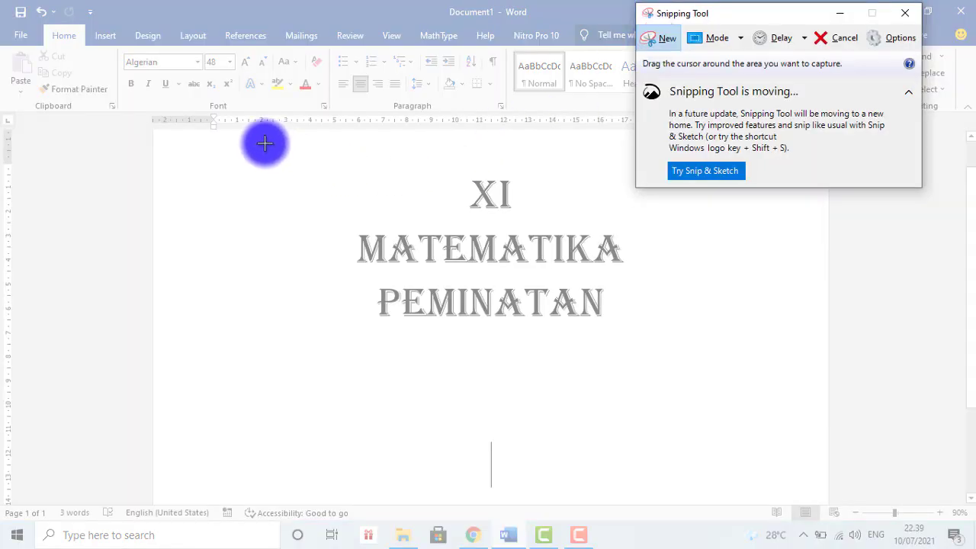
drag(261, 137, 744, 360)
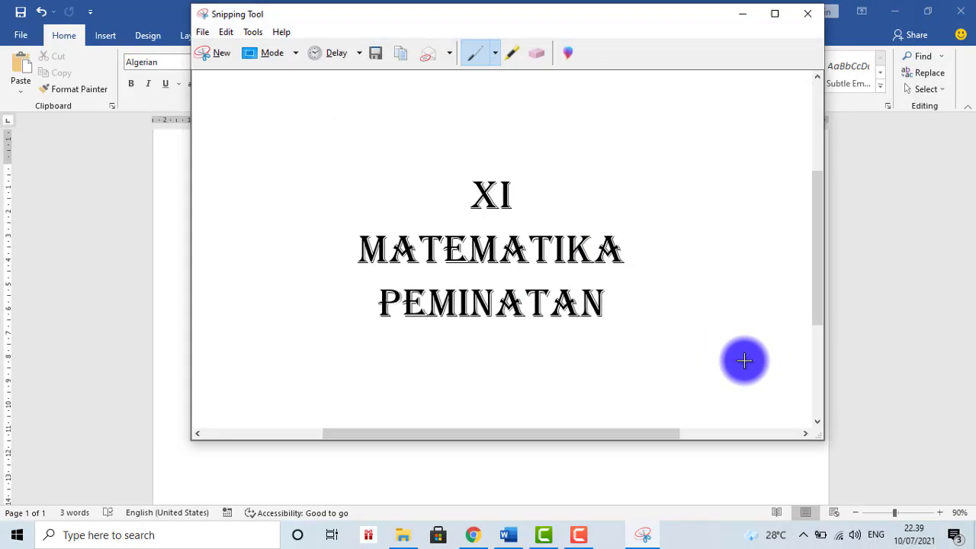
- Save the snip as PNG file JUDUL 2 in the 2021-2022 folder, replacing the existing file, and return to the course page
click(203, 31)
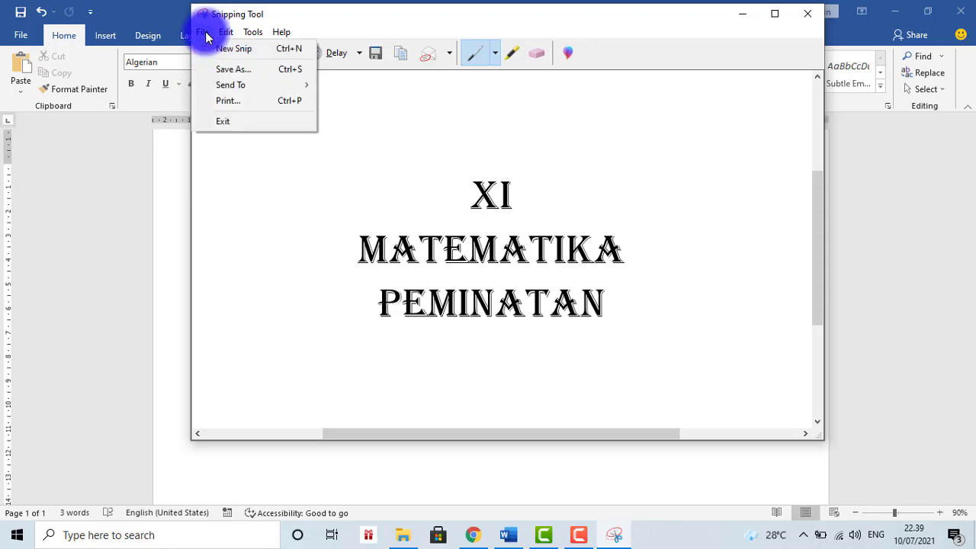
click(234, 71)
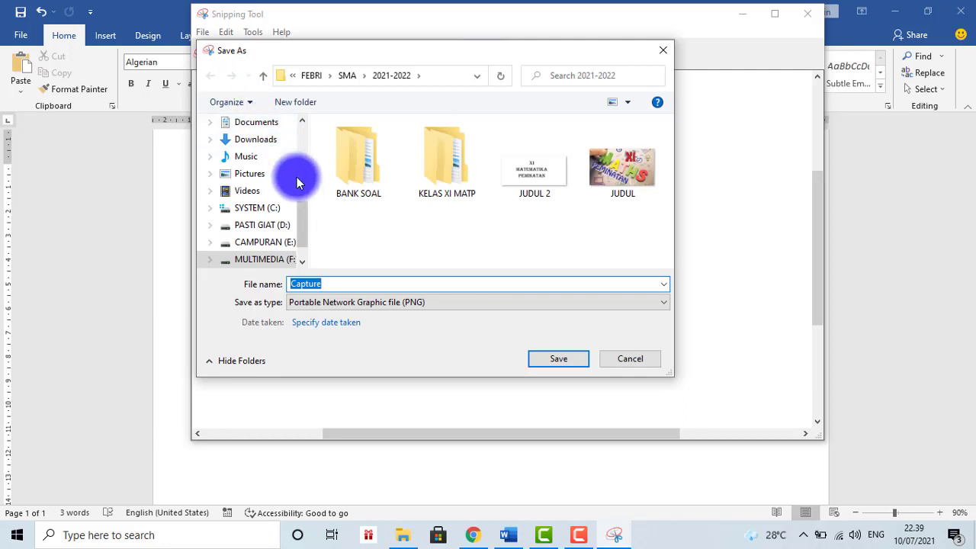
click(532, 195)
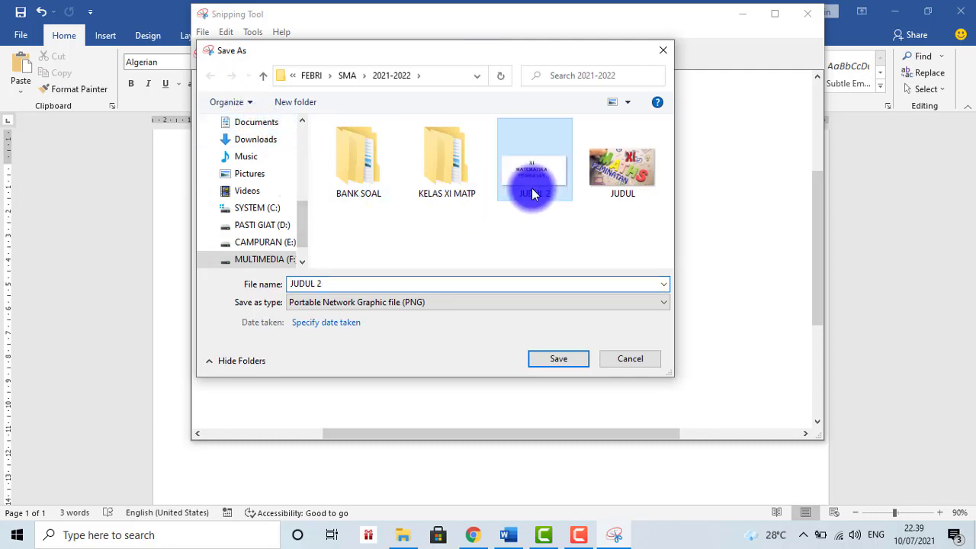
click(571, 359)
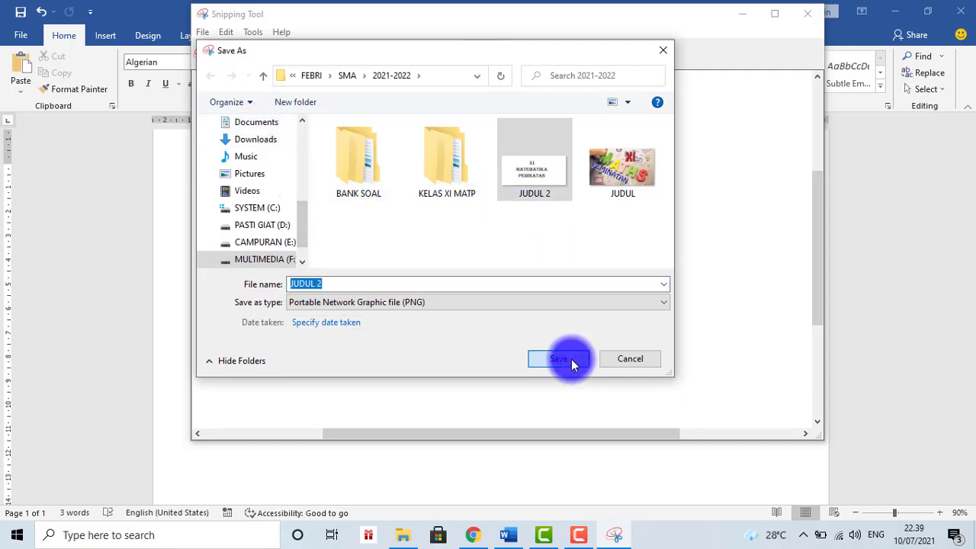
click(540, 269)
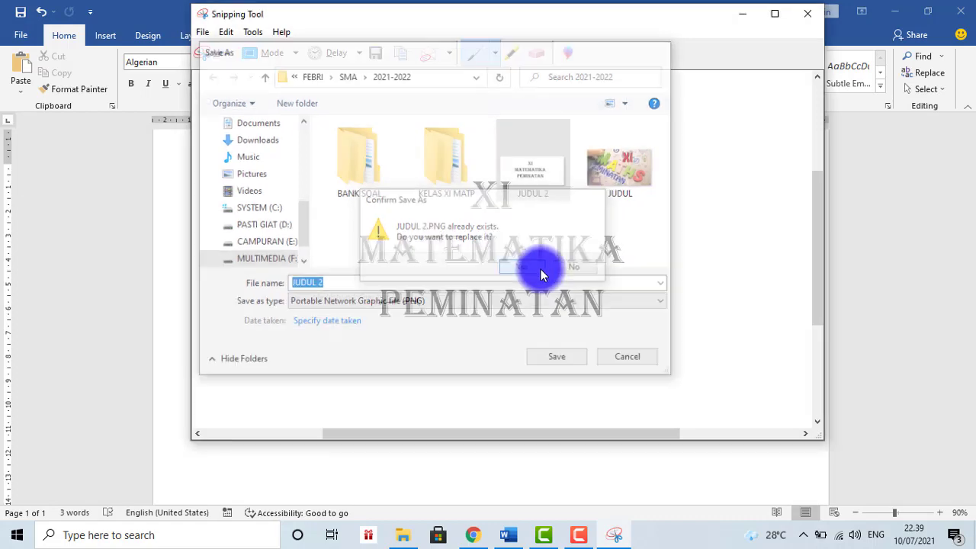
click(810, 15)
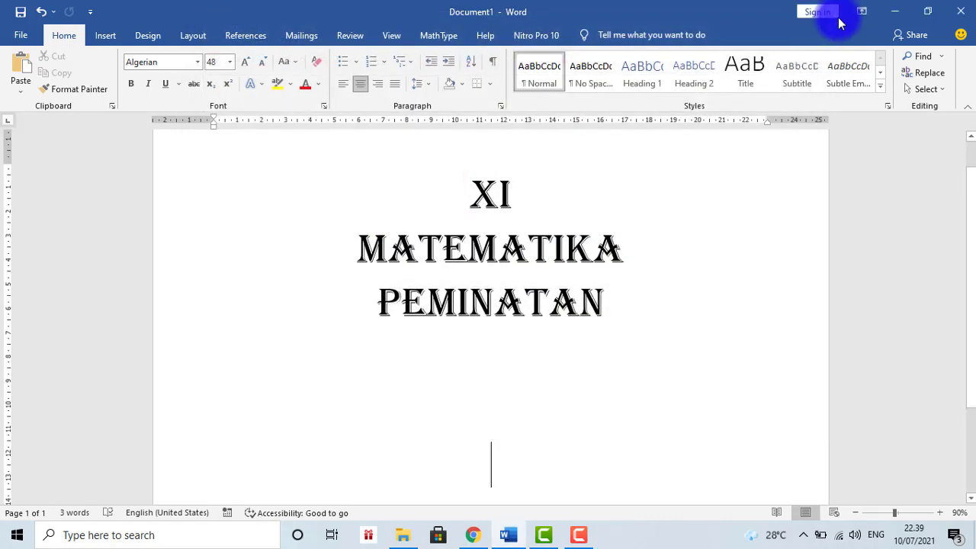
click(895, 15)
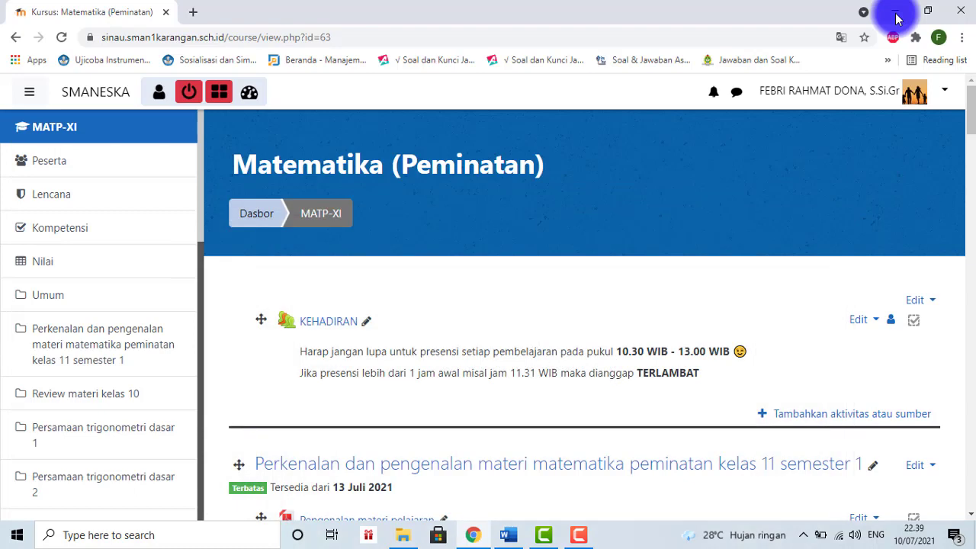
- Open the Matematika (Peminatan) course settings and delete JUDUL.png from the course image (Gambar kursus) files
click(251, 97)
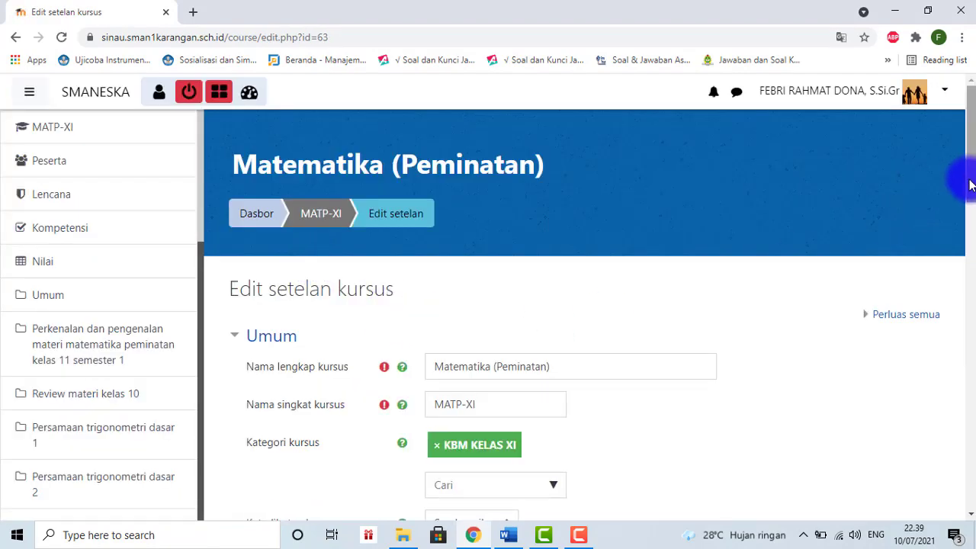
drag(969, 186, 962, 381)
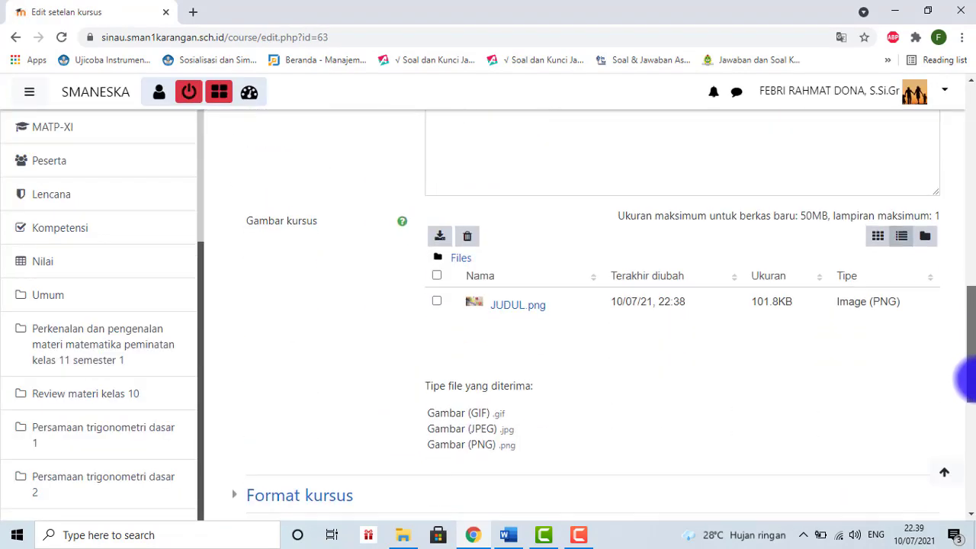
click(437, 301)
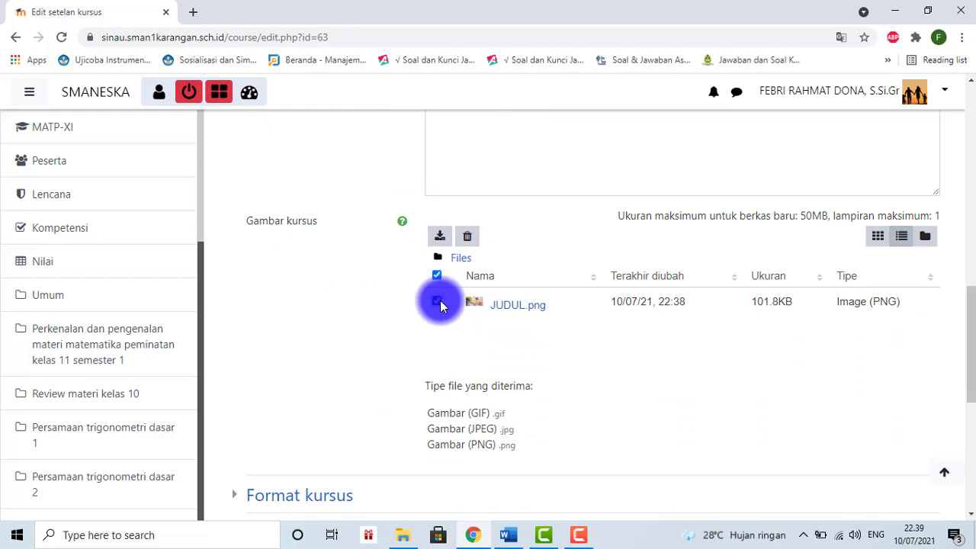
click(467, 237)
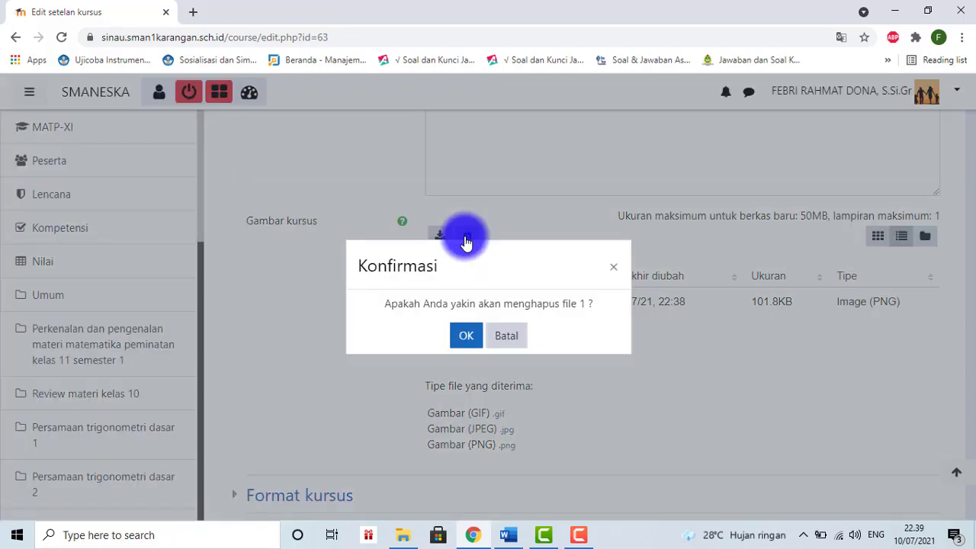
click(466, 336)
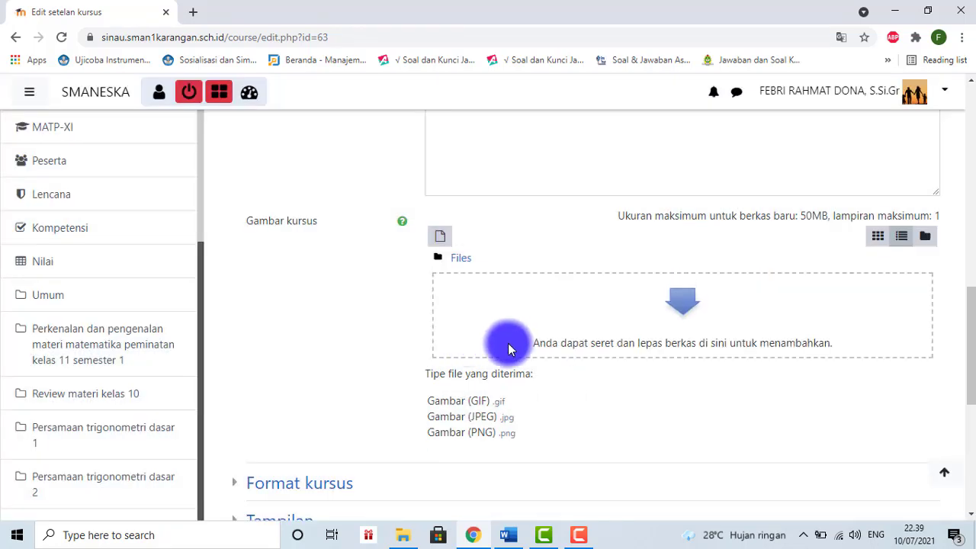
- Add JUDUL 2.PNG from the 2021-2022 folder as the course image, and save and display the course
click(399, 535)
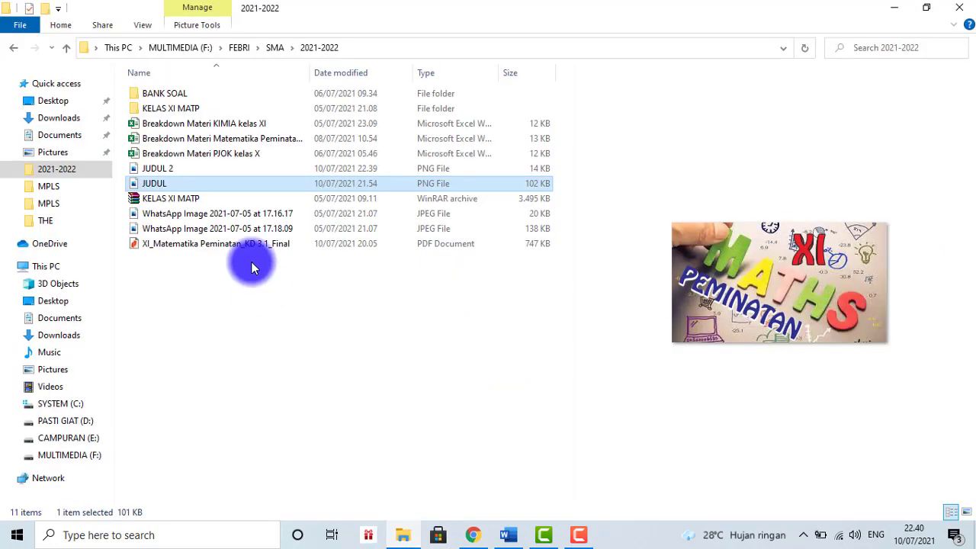
click(182, 168)
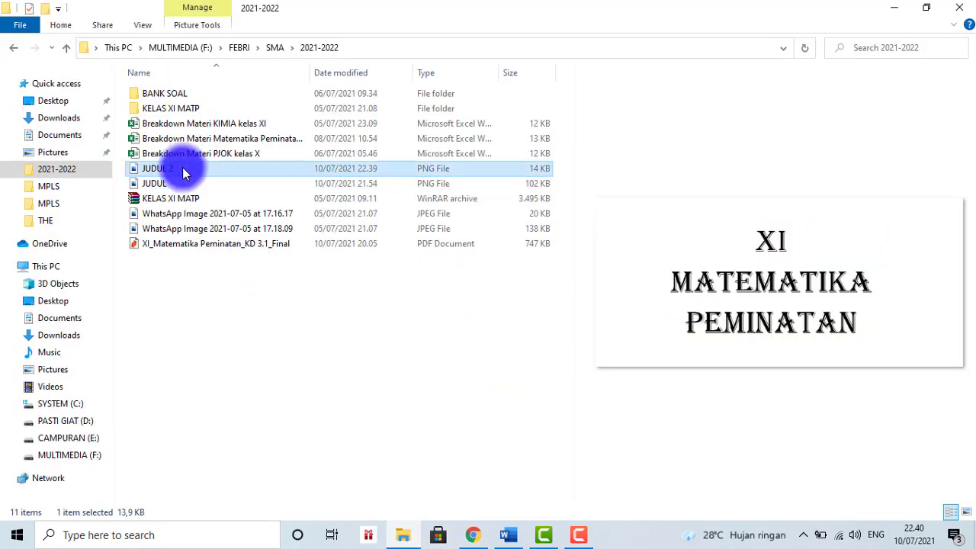
drag(174, 168, 680, 321)
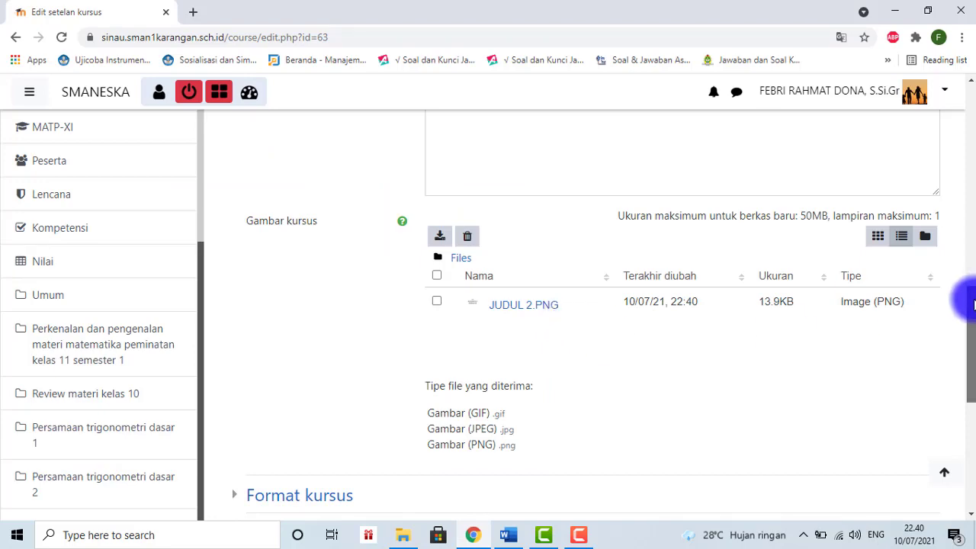
drag(962, 298, 967, 403)
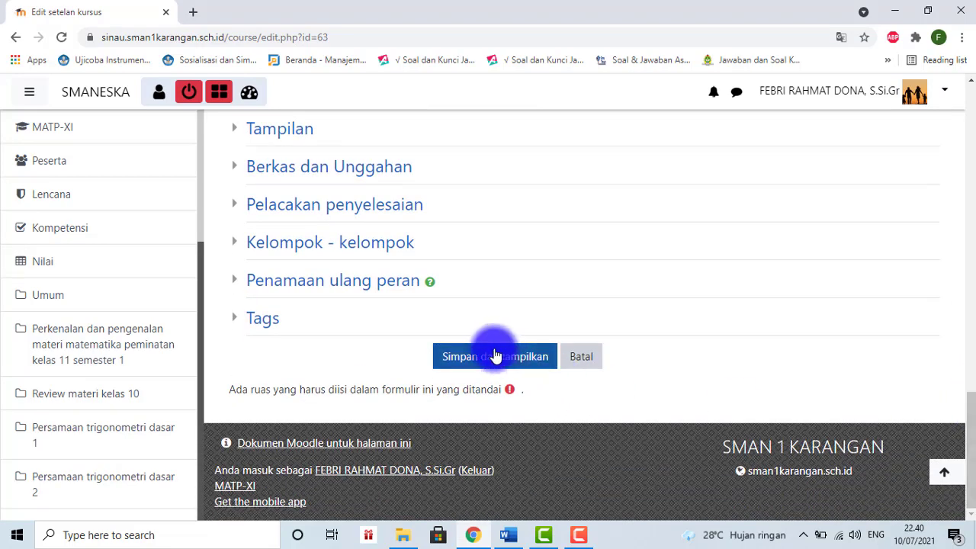
click(495, 354)
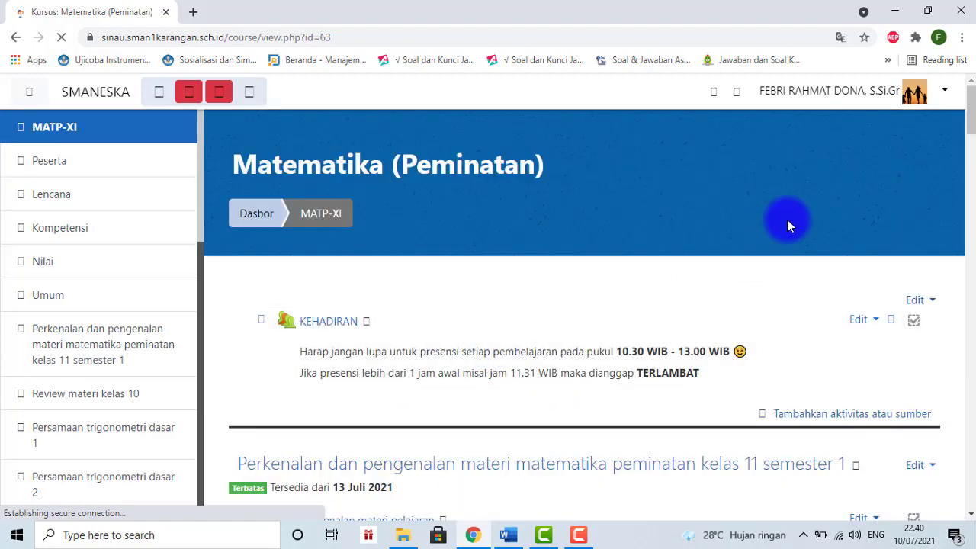
- Go to the dashboard to check the replaced course image in the course overview, and return to the Matematika (Peminatan) course
click(802, 91)
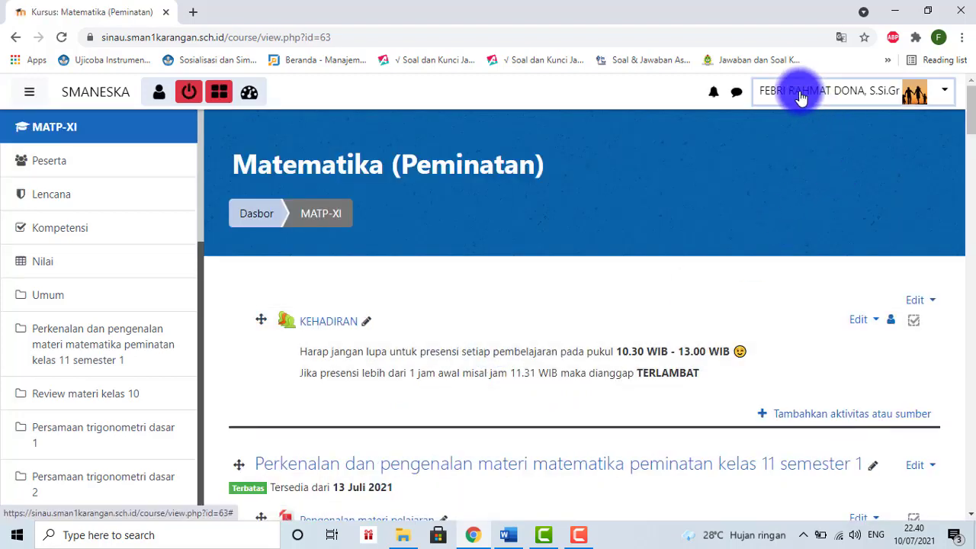
click(821, 125)
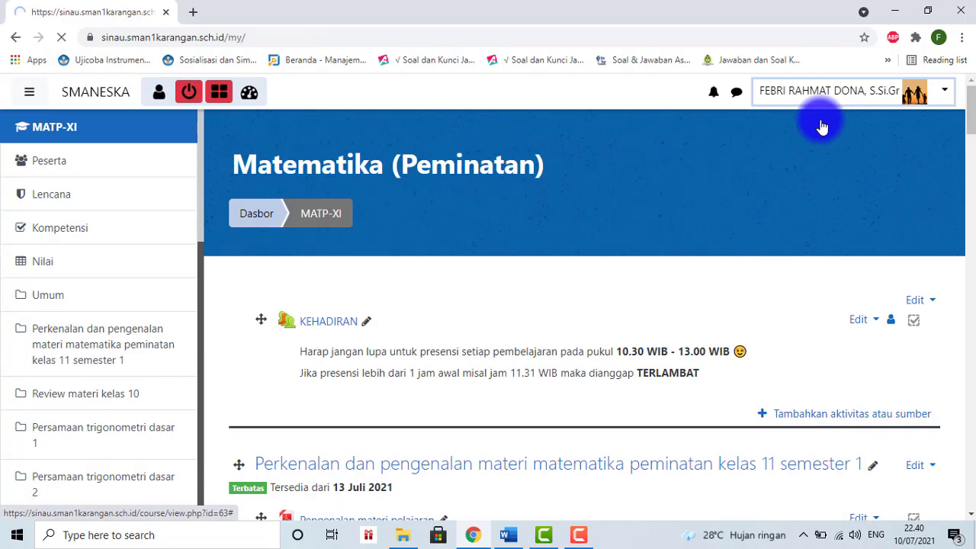
drag(967, 163, 969, 272)
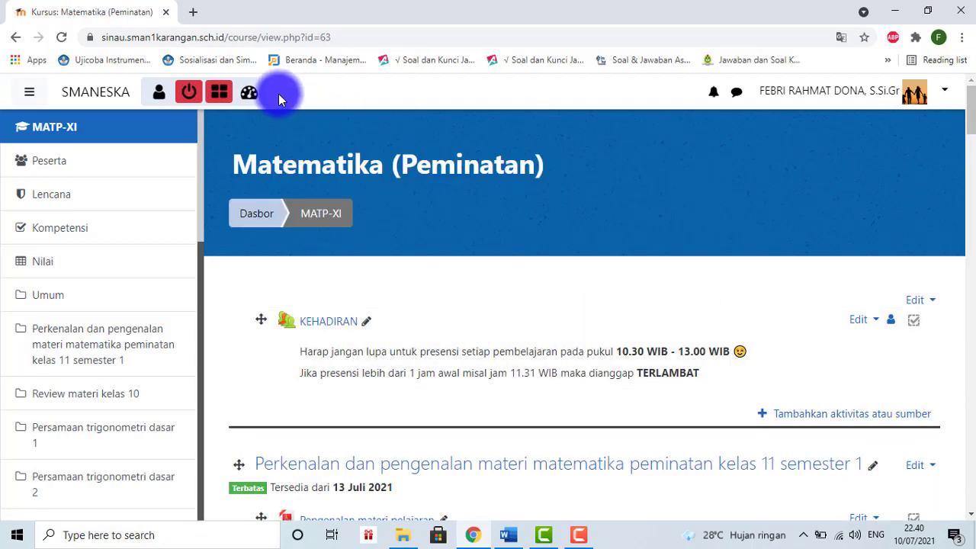
- Open the course settings through the course dashboard and examine the options under Format kursus and Tampilan, collapsing each section after viewing
click(250, 95)
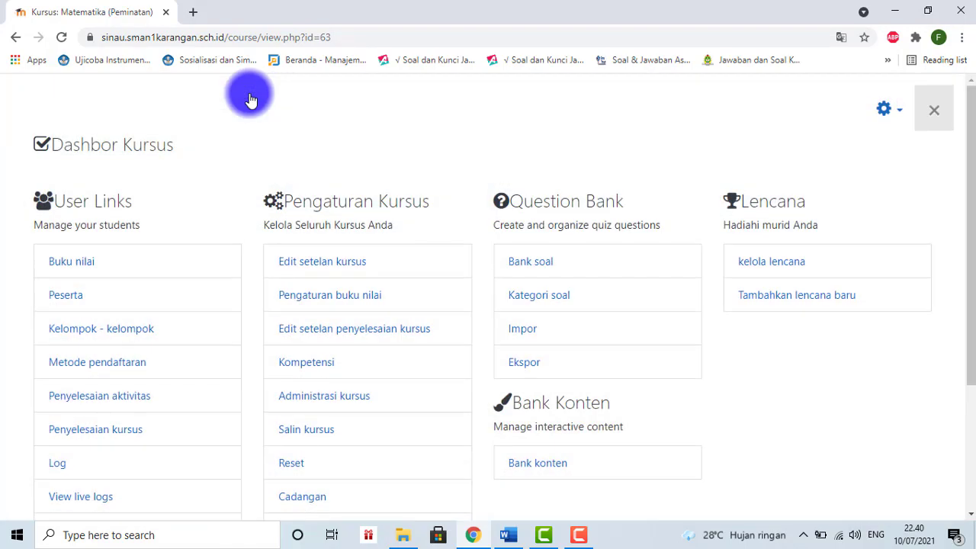
click(936, 112)
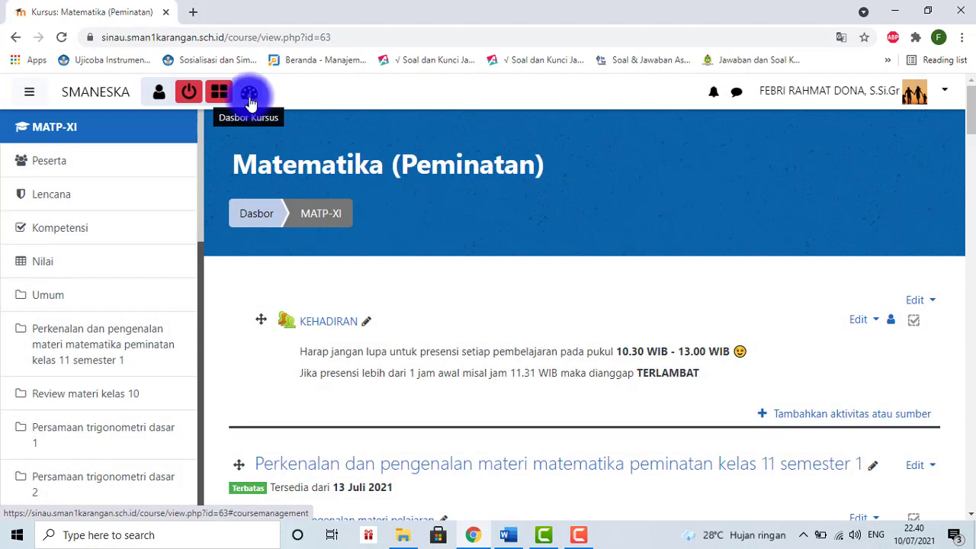
click(249, 97)
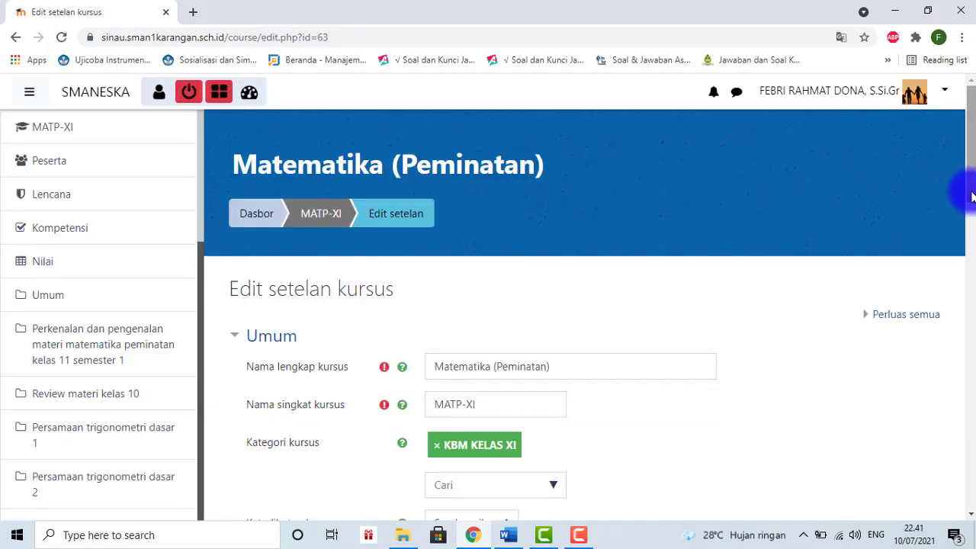
drag(972, 197, 965, 403)
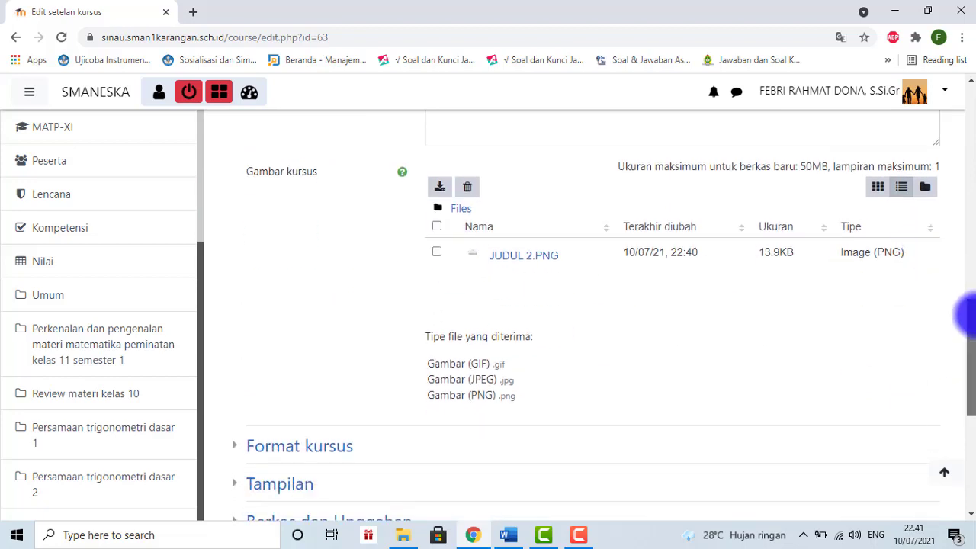
scroll(967, 312, down, 2)
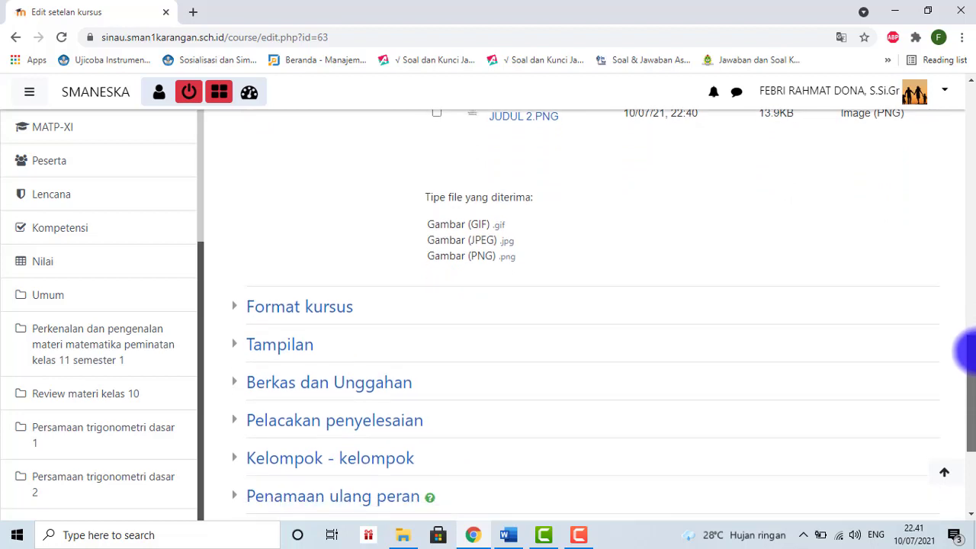
scroll(966, 355, down, 1)
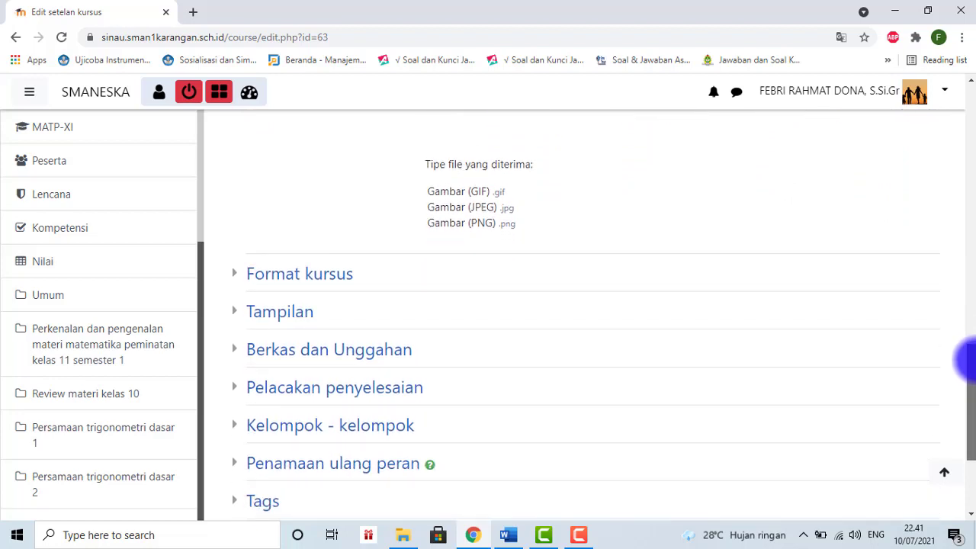
click(276, 274)
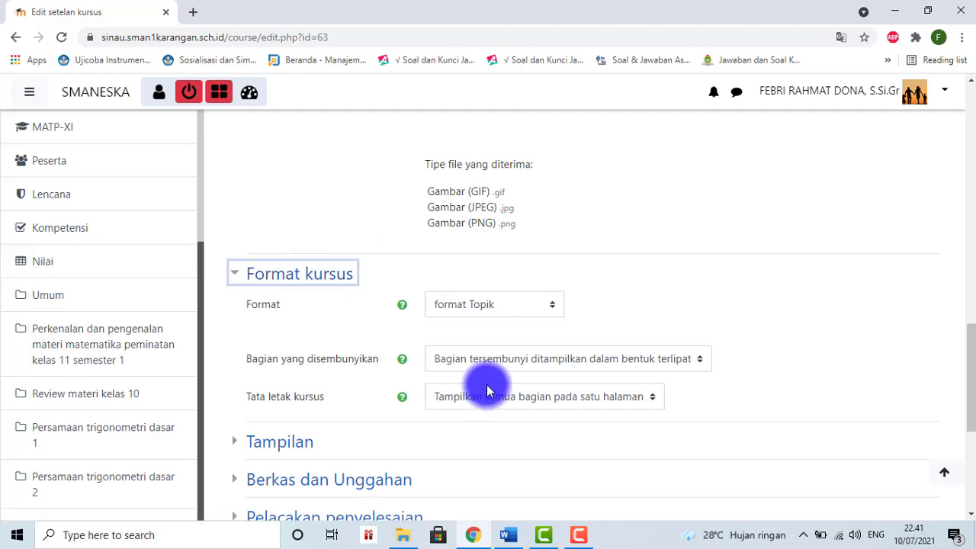
click(254, 278)
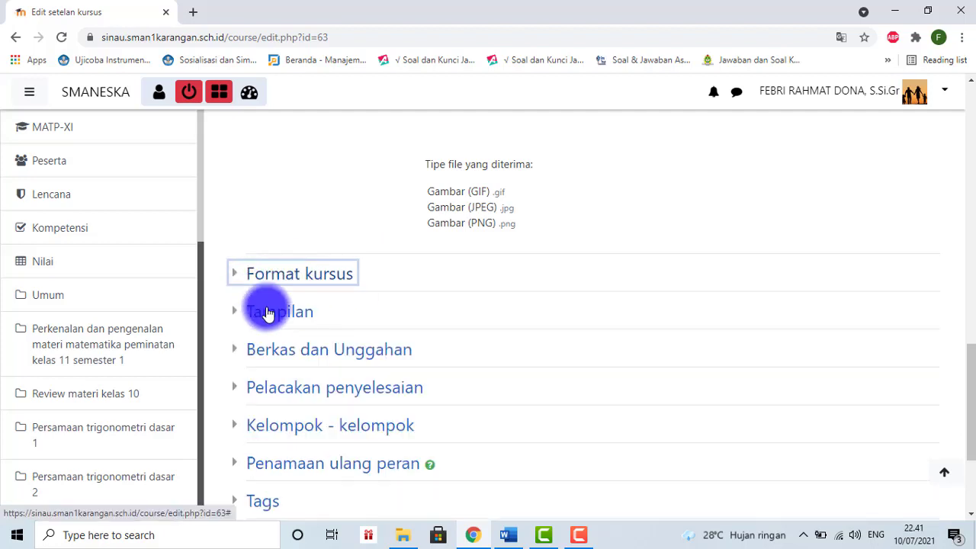
click(268, 312)
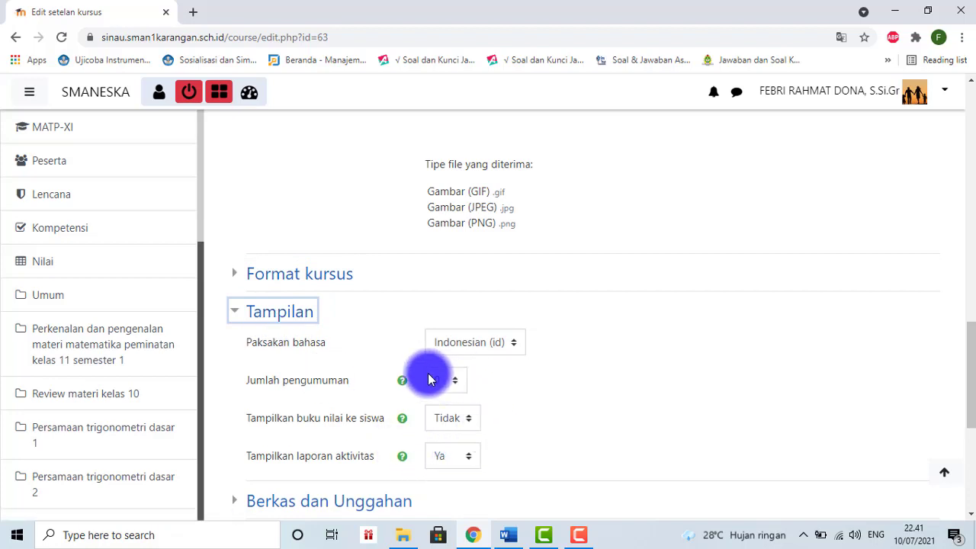
click(269, 320)
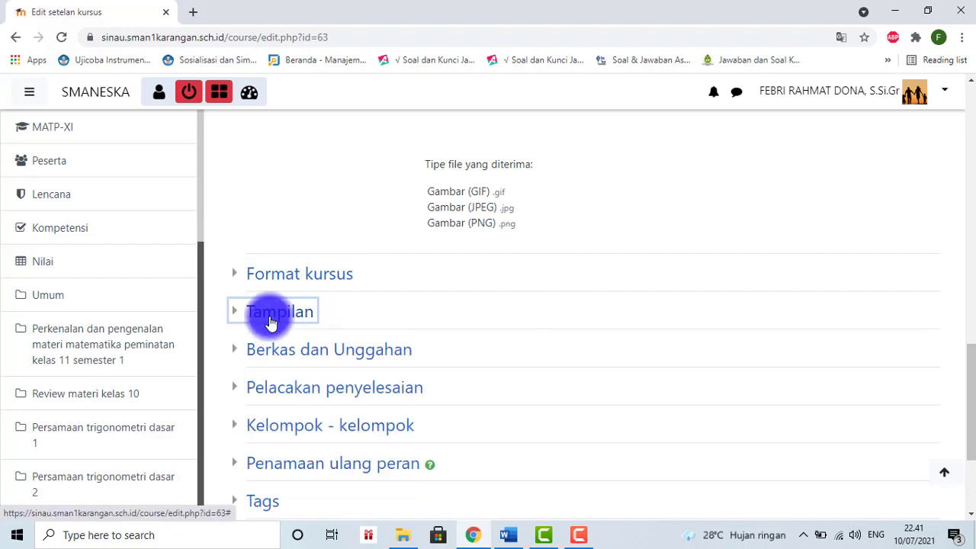
- Examine the maximum upload size under Berkas dan Unggahan, keeping 50MB, and the Pelacakan penyelesaian setting, collapsing both sections after viewing
click(286, 350)
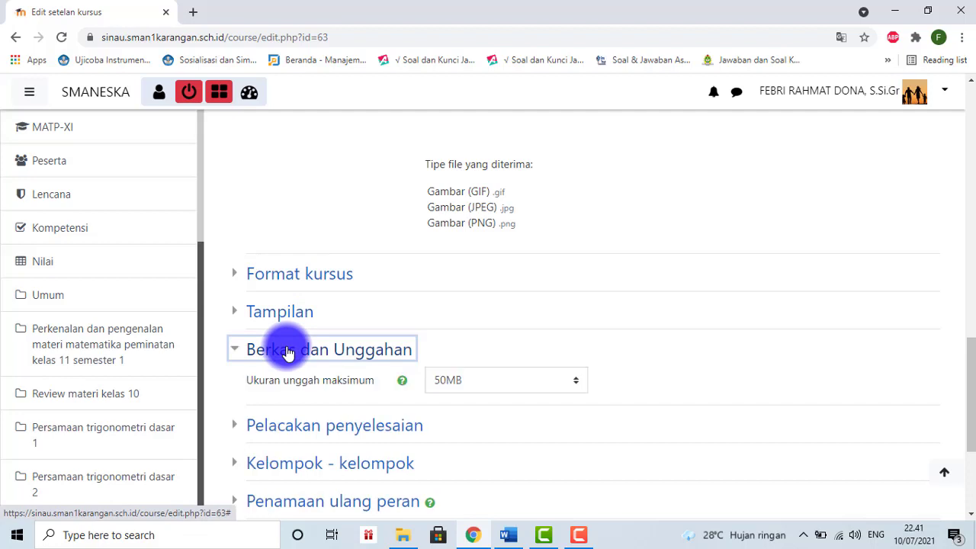
click(501, 388)
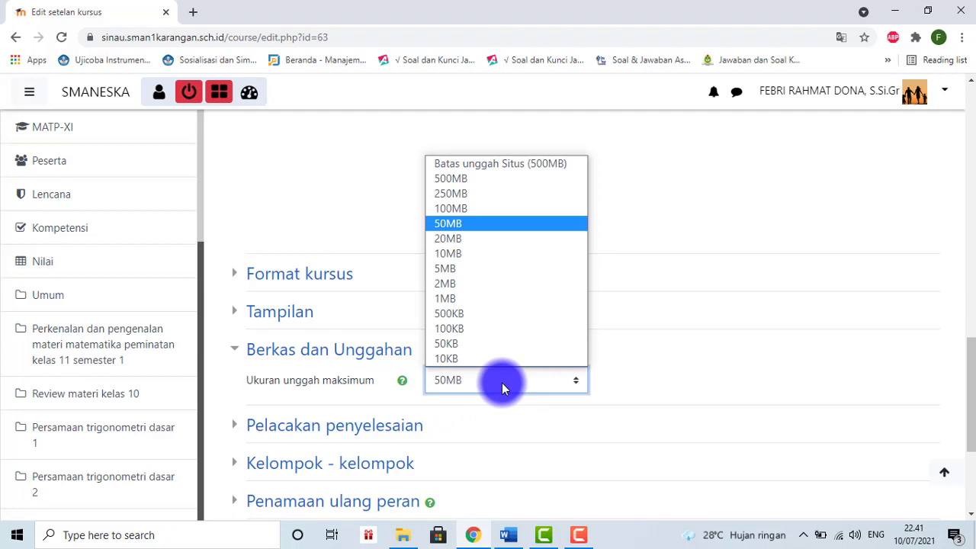
click(447, 223)
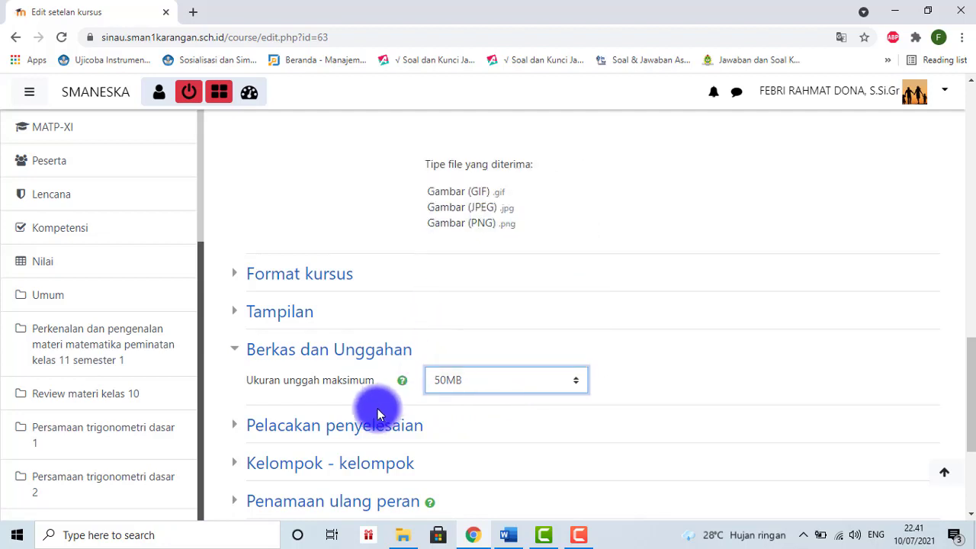
click(340, 427)
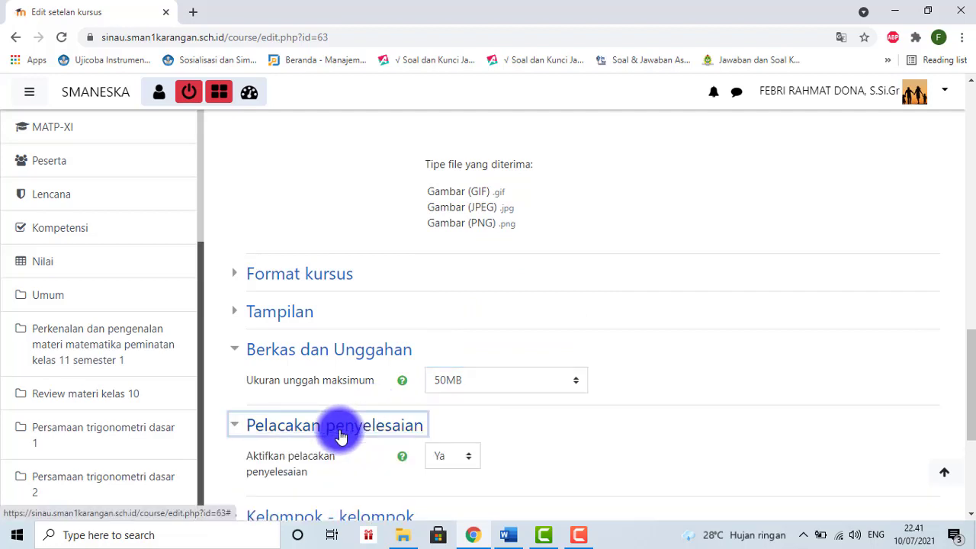
click(258, 352)
click(290, 387)
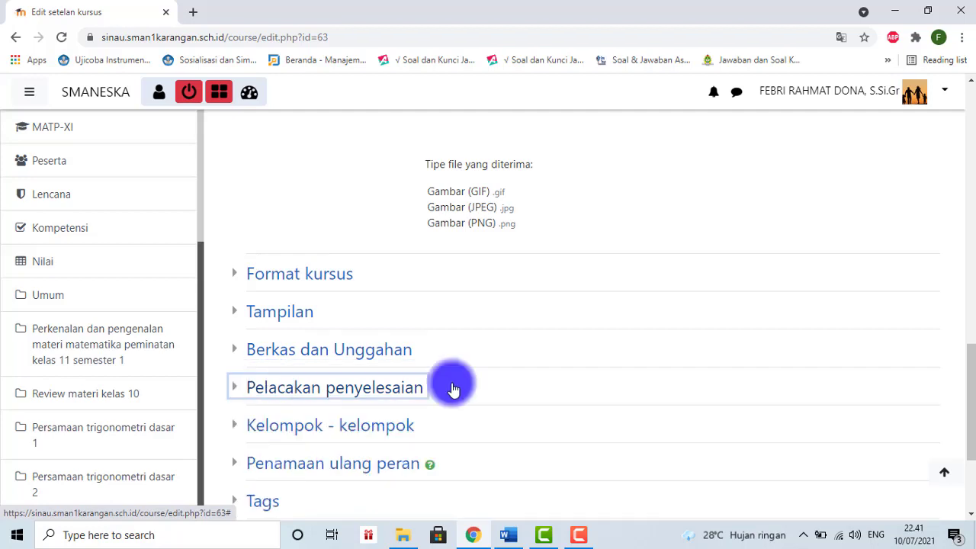
- Review the Kelompok - kelompok and Penamaan ulang peran sections, collapse them, and save and display the course
drag(969, 360, 966, 385)
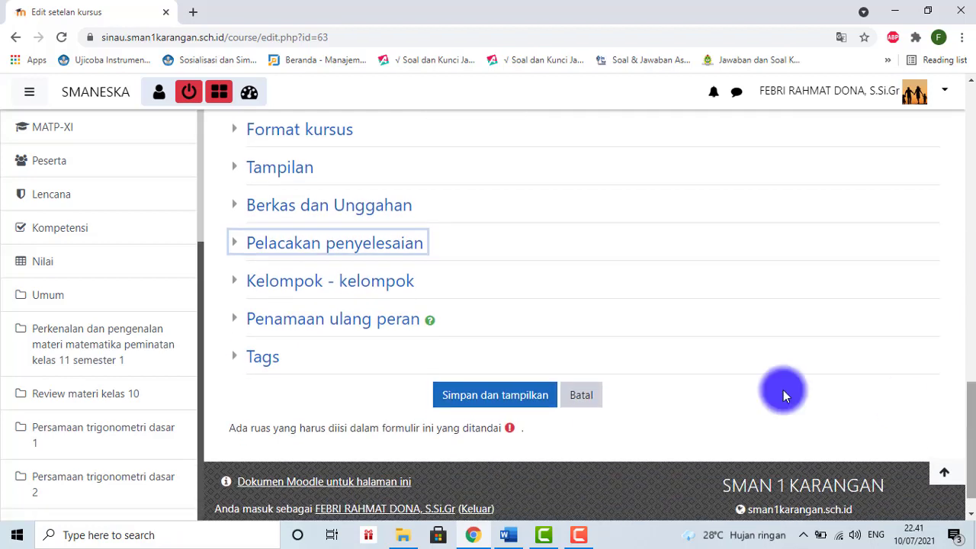
click(343, 282)
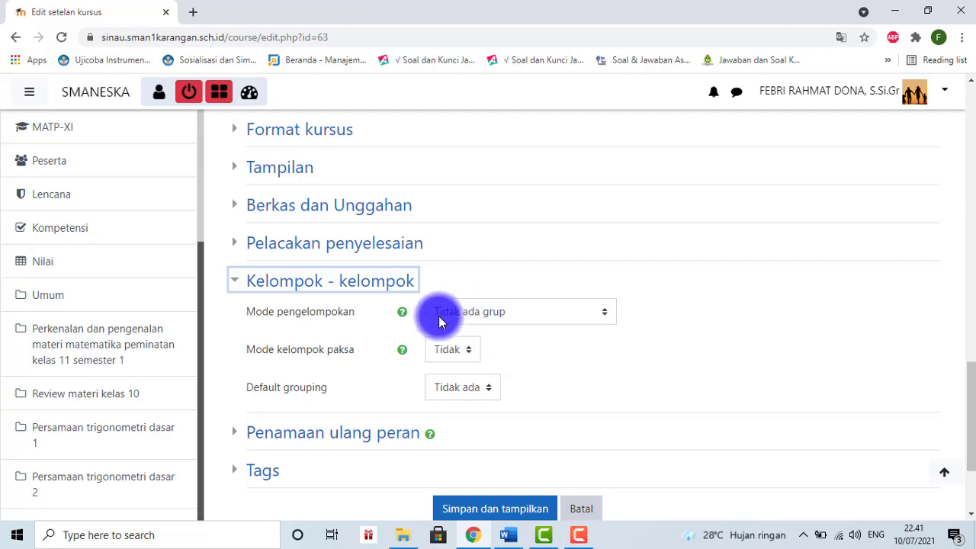
click(315, 289)
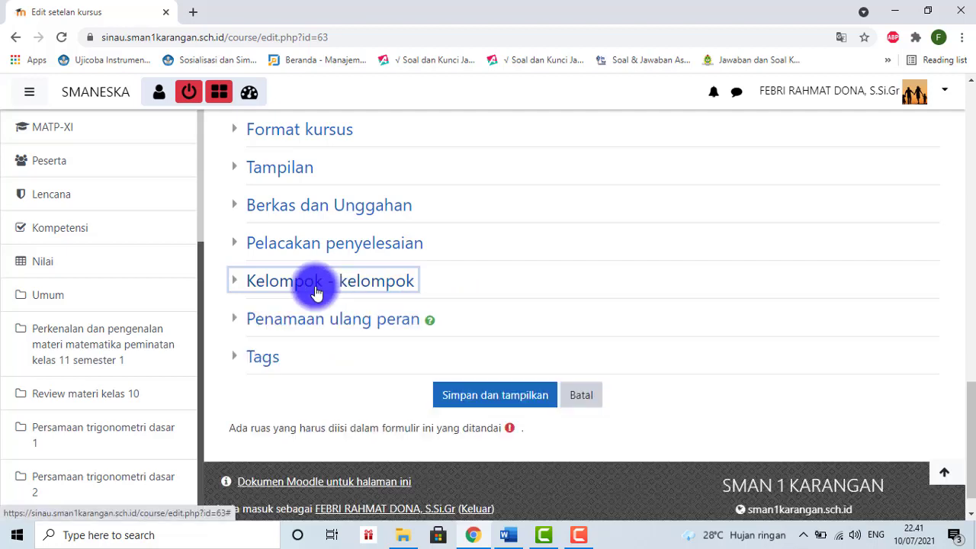
click(303, 320)
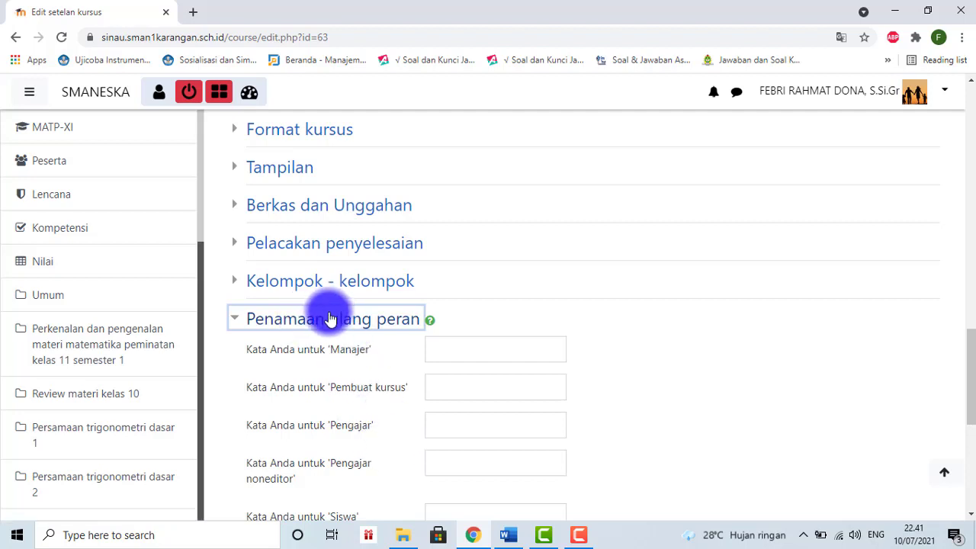
click(330, 320)
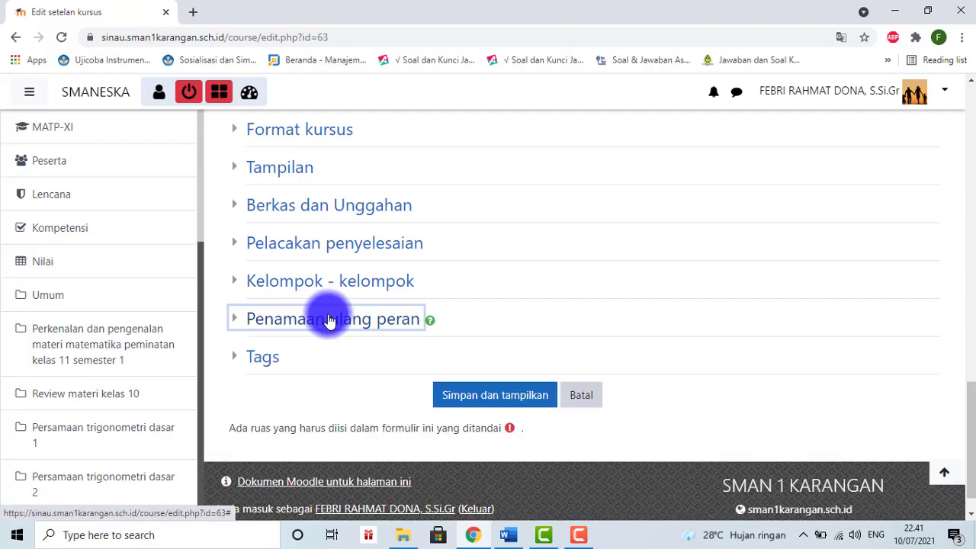
click(495, 396)
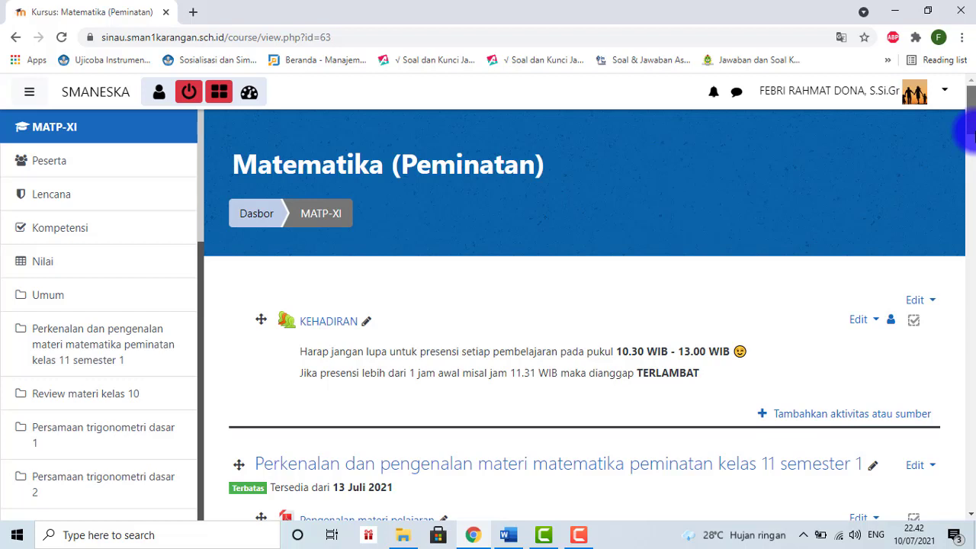
- Look through the course page's topics from KEHADIRAN to Persamaan trigonometri dasar 1 and return to the first topic
drag(968, 133, 968, 133)
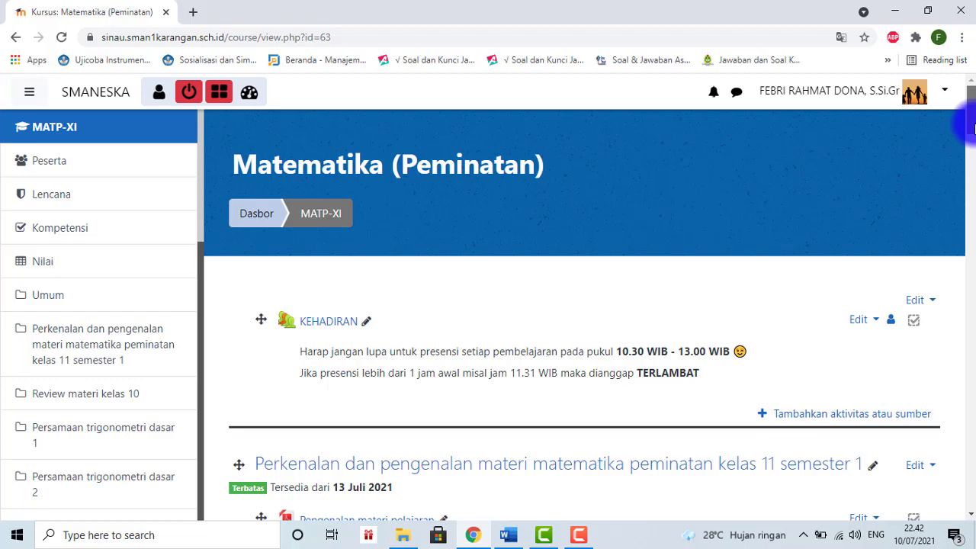
drag(973, 128, 970, 140)
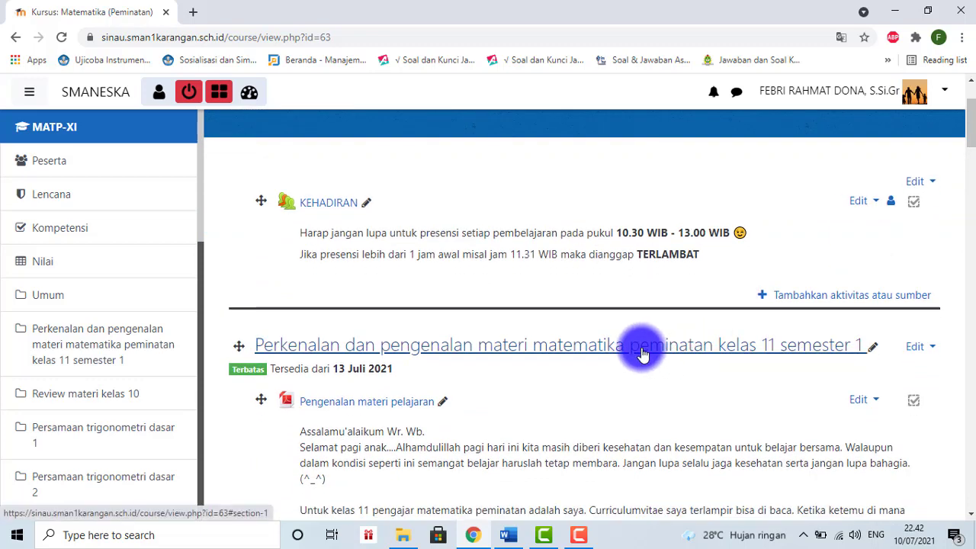
drag(970, 122, 965, 164)
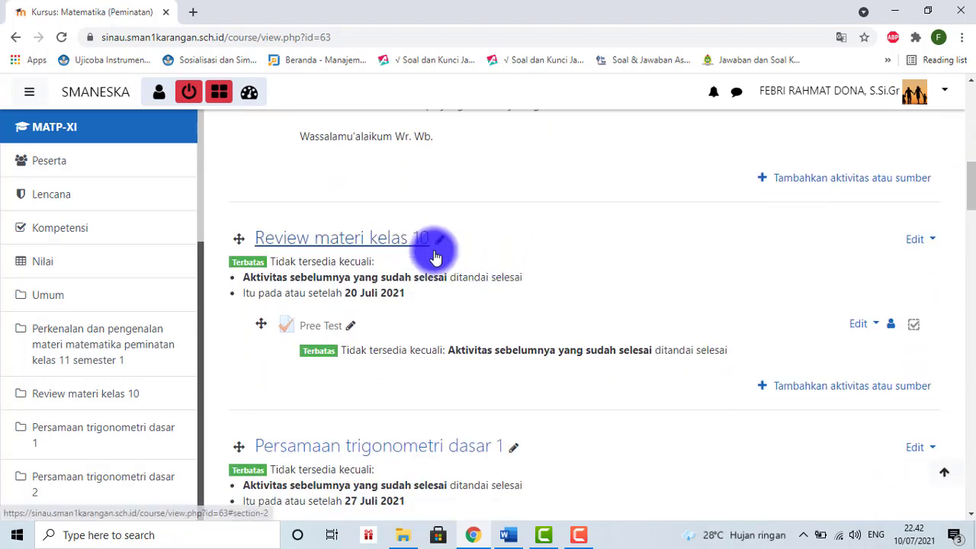
drag(969, 239, 970, 99)
drag(970, 96, 970, 116)
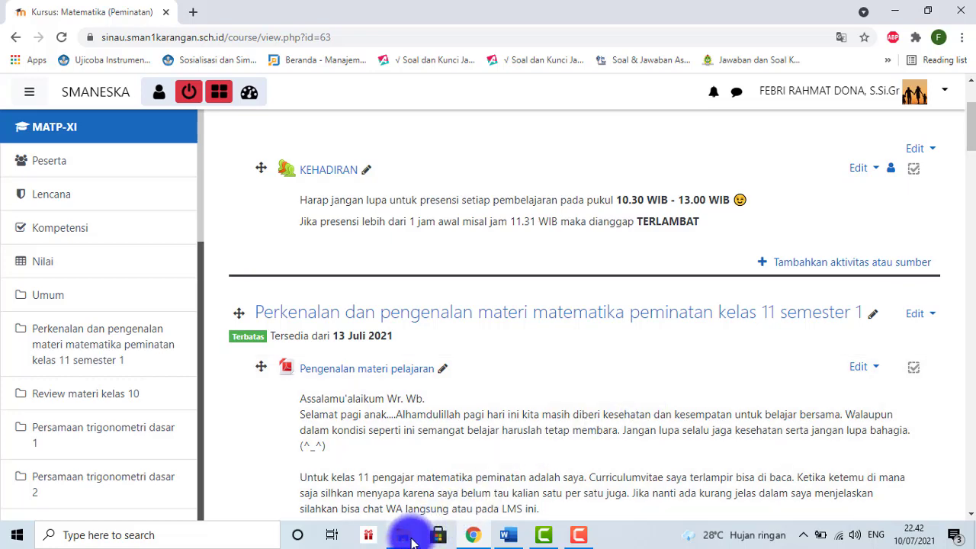
- Open the Breakdown Materi Matematika Peminatan kelas XI workbook from the 2021-2022 folder in Excel, dismissing the product key dialog and activation notice
click(408, 538)
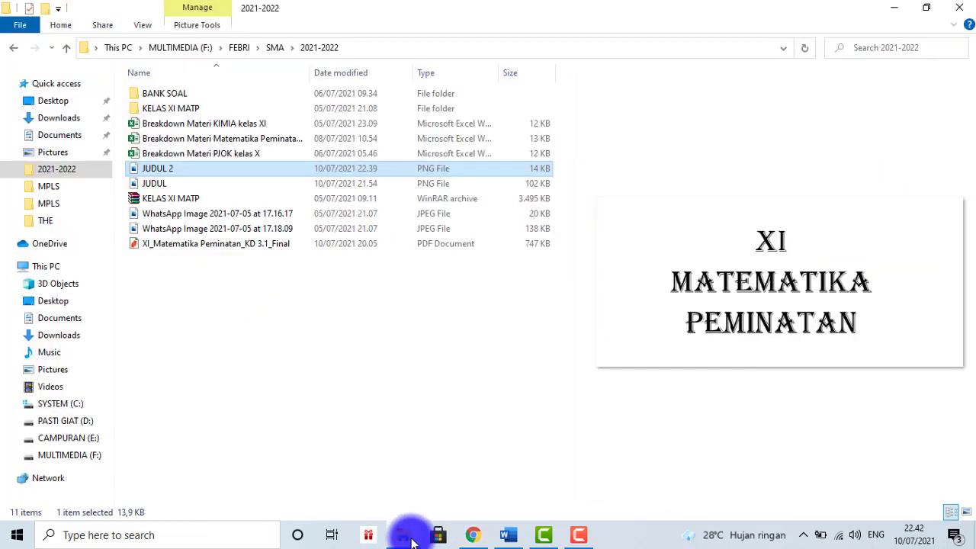
click(237, 145)
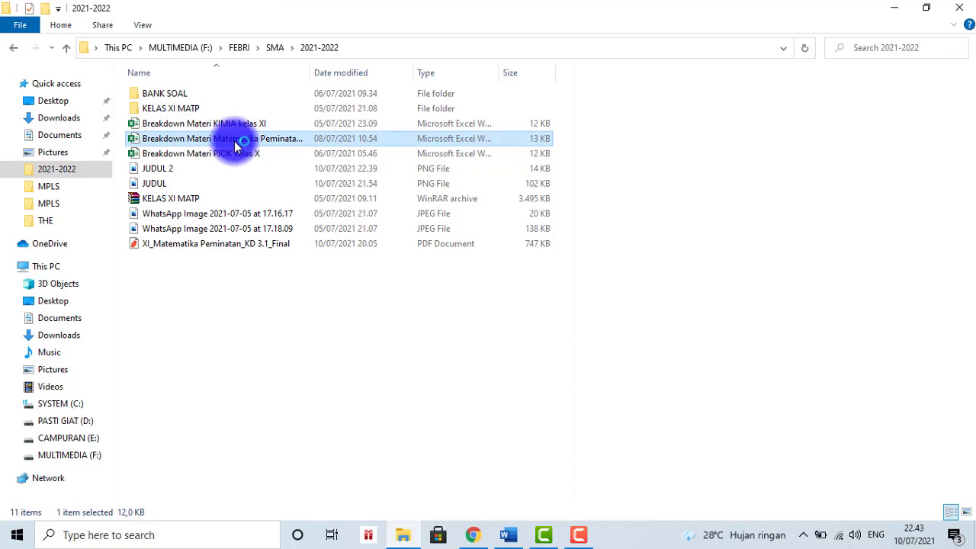
double_click(236, 145)
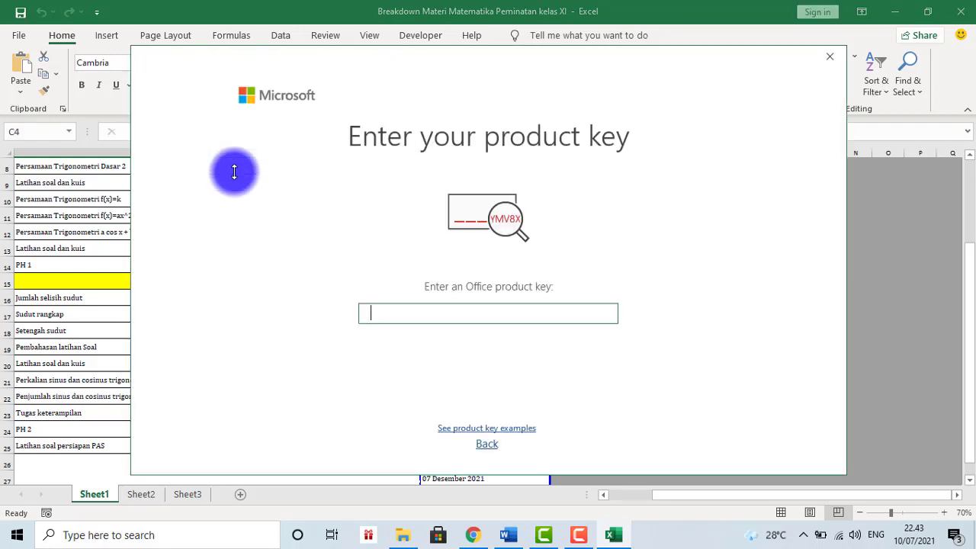
click(829, 59)
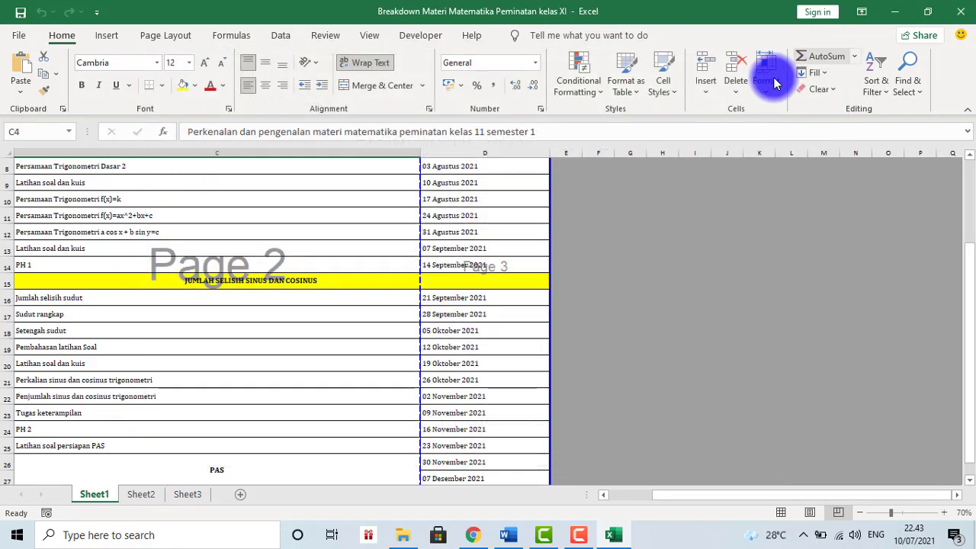
click(284, 197)
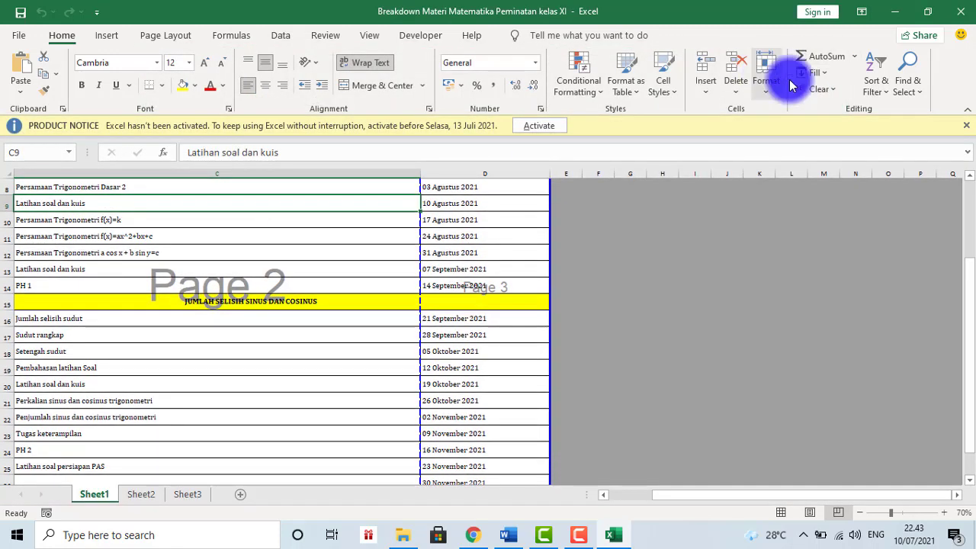
click(967, 126)
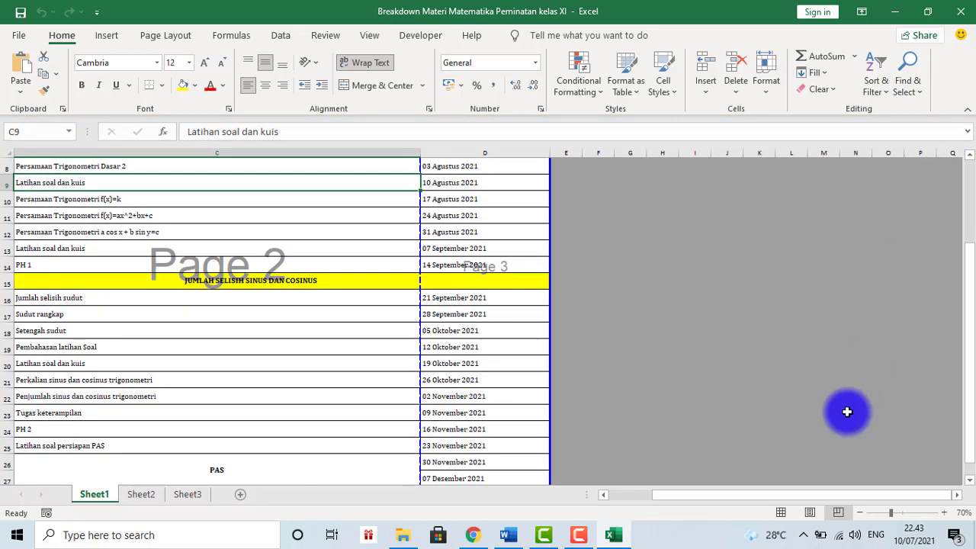
- Examine the enlarged lesson breakdown on Sheet1, from the PERSAMAAN TRIGONOMETRI section down to the PAS rows
click(903, 514)
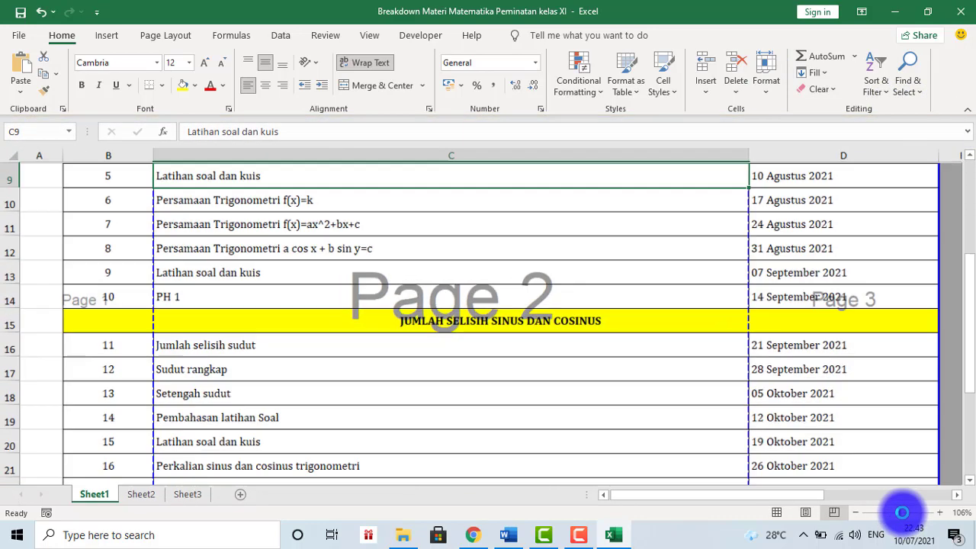
click(372, 257)
key(Up)
key(Up)
key(Up)
key(Up)
key(Up)
key(Up)
key(Up)
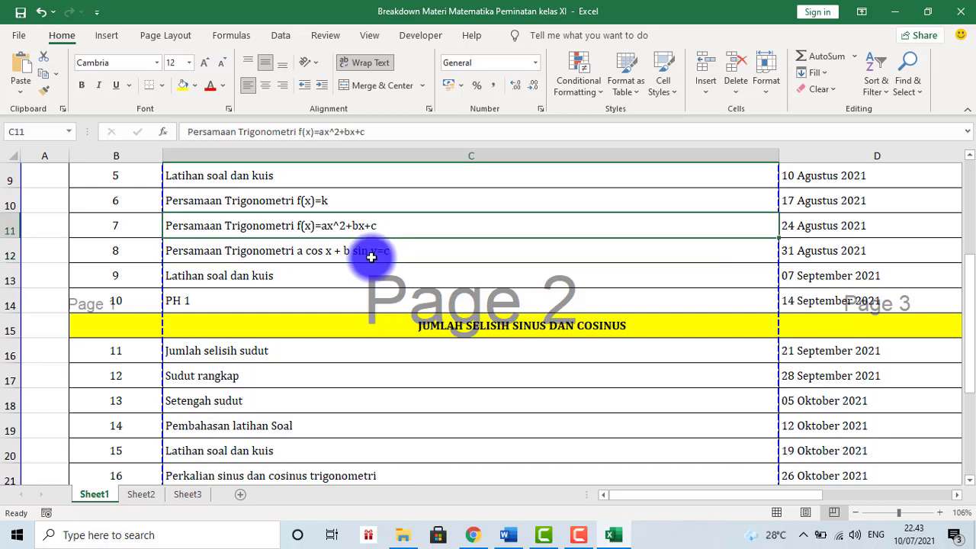
key(Down)
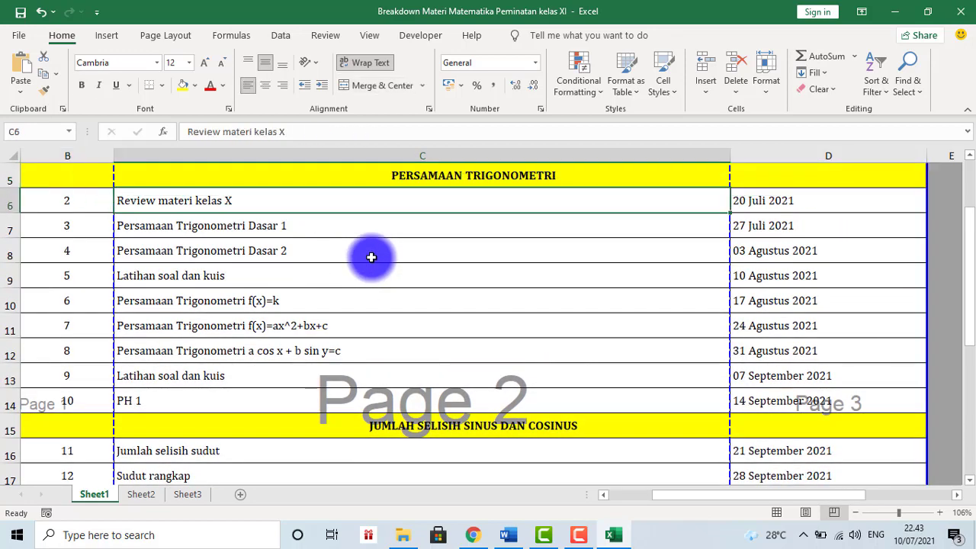
key(Up)
key(Down)
key(Down)
key(Down)
key(Down)
key(Down)
key(Down)
key(Down)
key(Down)
key(Down)
key(Down)
key(Down)
key(Down)
key(Down)
key(Down)
key(Down)
key(Down)
key(Down)
key(Down)
key(Down)
key(Down)
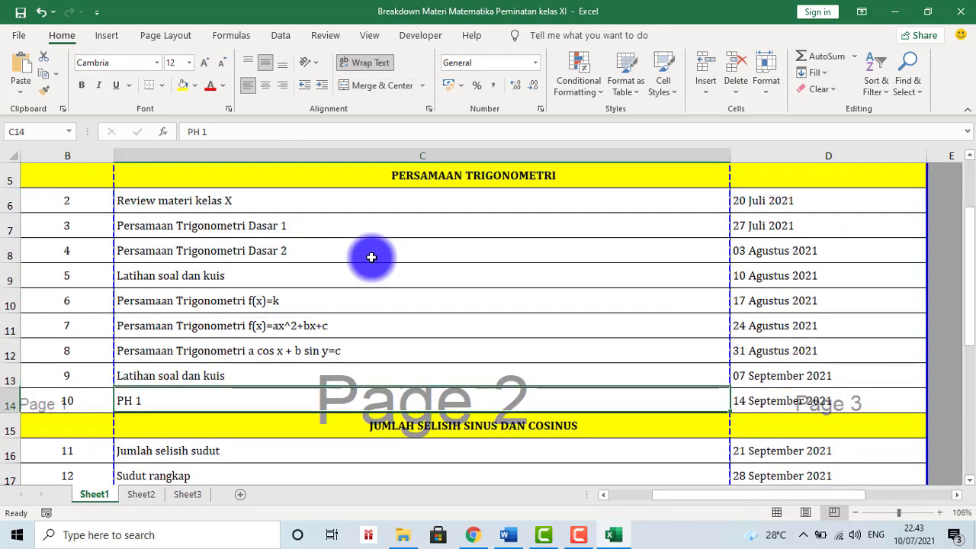
key(Down)
key(Up)
key(Up)
key(Up)
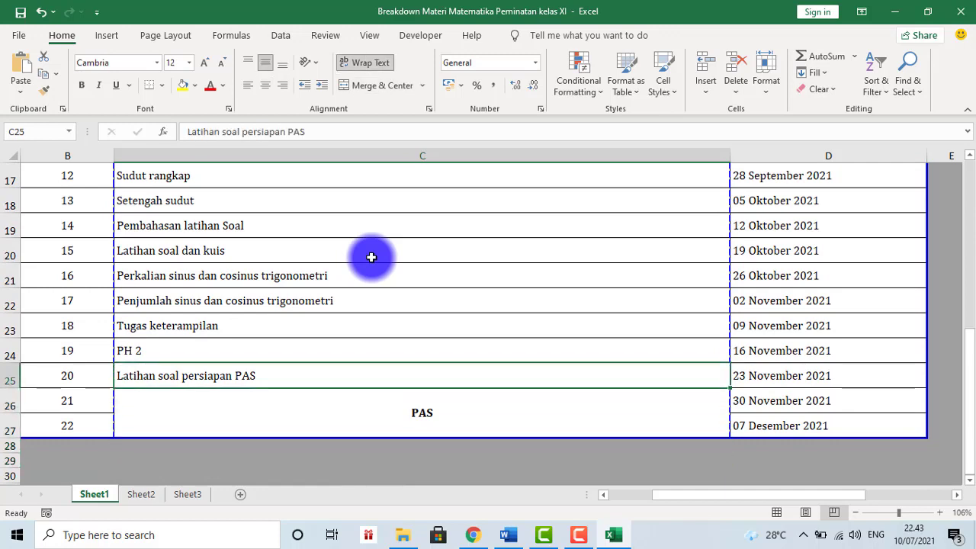
key(Down)
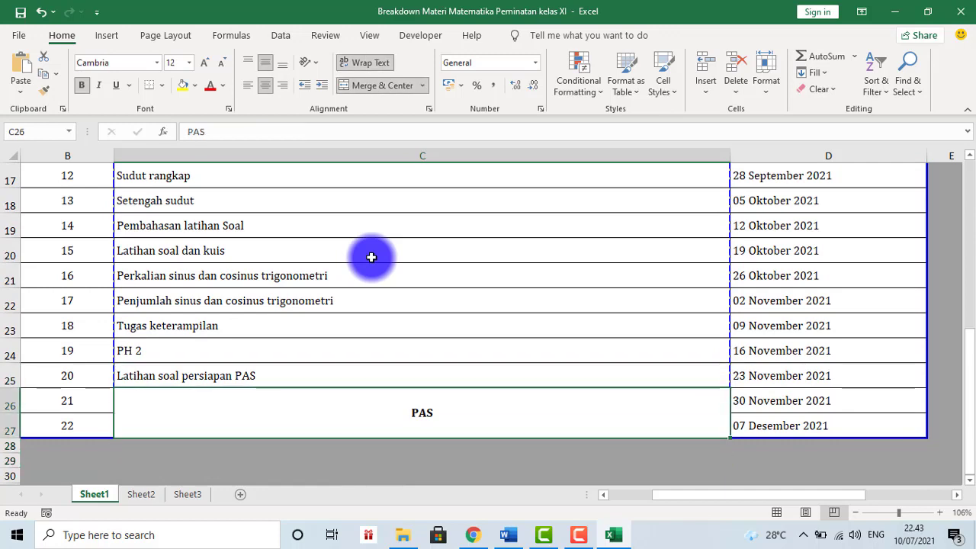
- Go back up through the lesson breakdown to activity 1 and examine the URAIAN KEGIATAN and PREDIKSI MINGGU entries
key(Up)
key(Up)
key(Up)
key(Up)
key(Up)
key(Up)
key(Up)
key(Up)
key(Up)
key(Up)
key(Up)
key(Up)
key(Up)
key(Up)
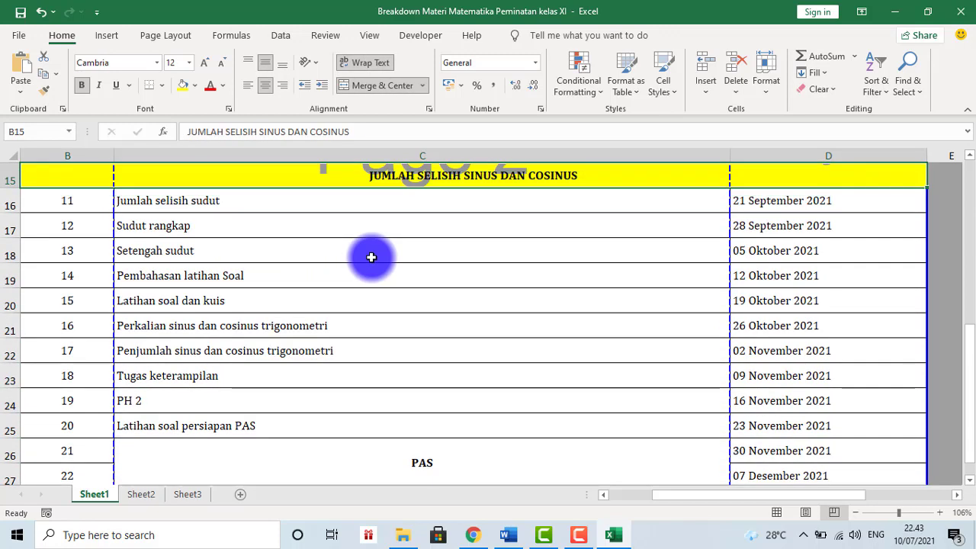
key(Up)
key(Up)
key(Up)
key(Up)
key(Up)
key(Up)
key(Up)
key(Up)
key(Up)
key(Up)
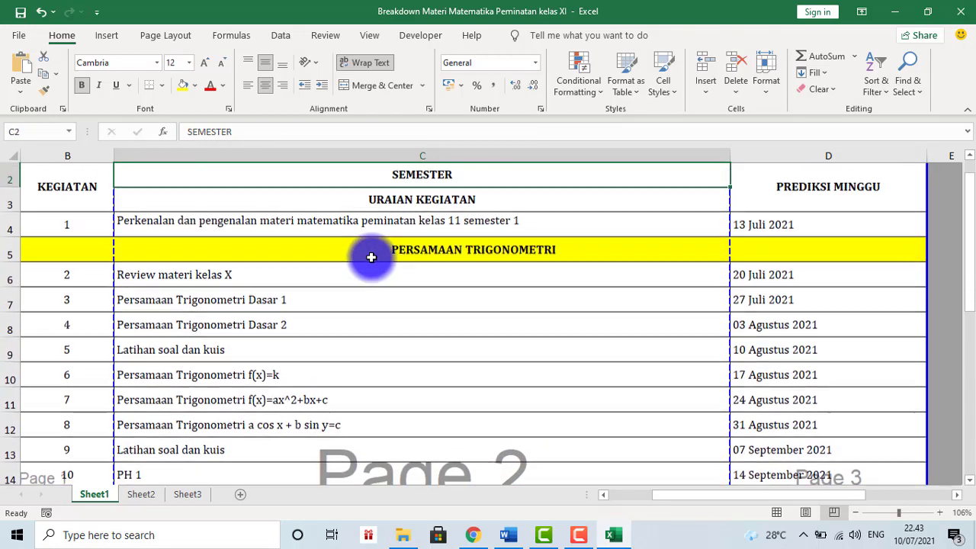
key(Down)
key(Down)
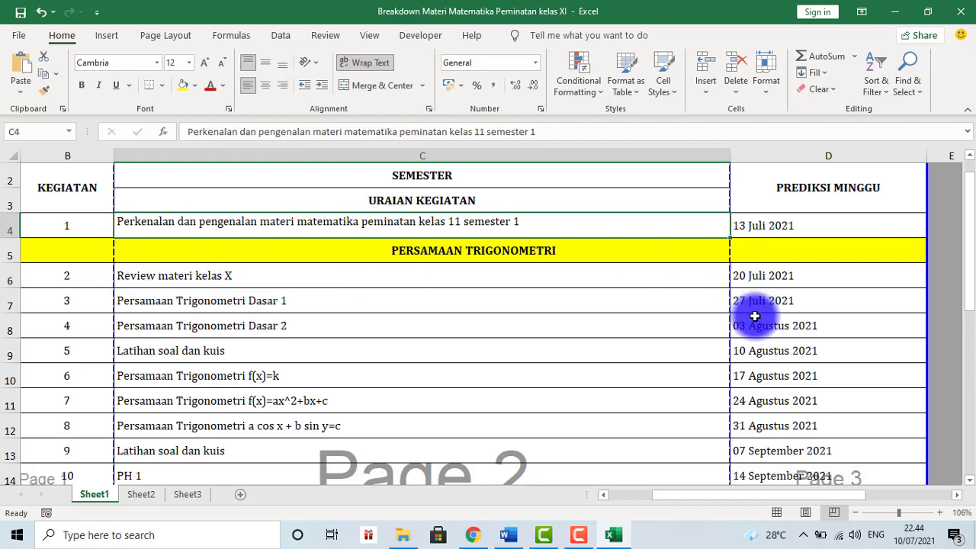
- Examine the numbered meetings in the KEGIATAN column from activity 6 down to activity 20
click(757, 375)
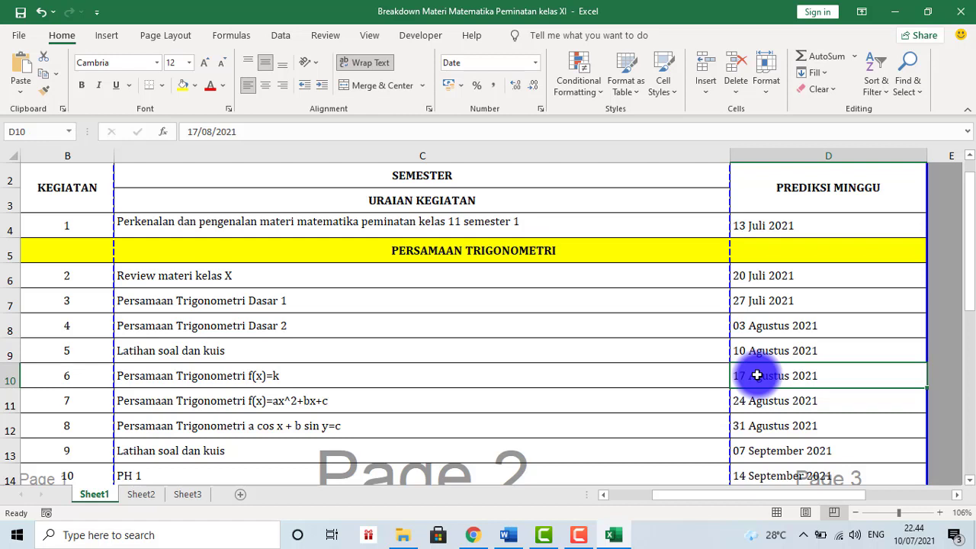
key(Left)
key(Left)
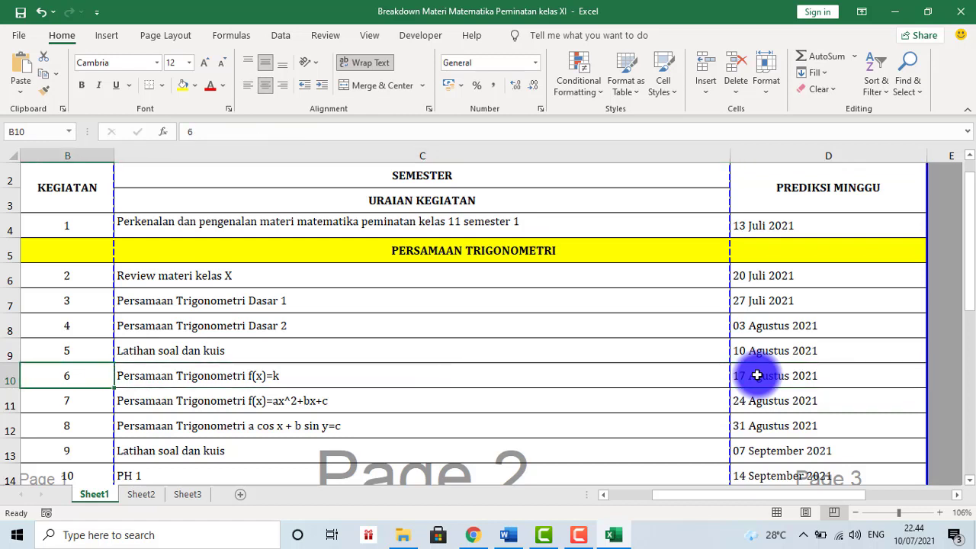
key(Down)
key(Down)
key(Down)
key(Down)
key(Down)
key(Down)
key(Down)
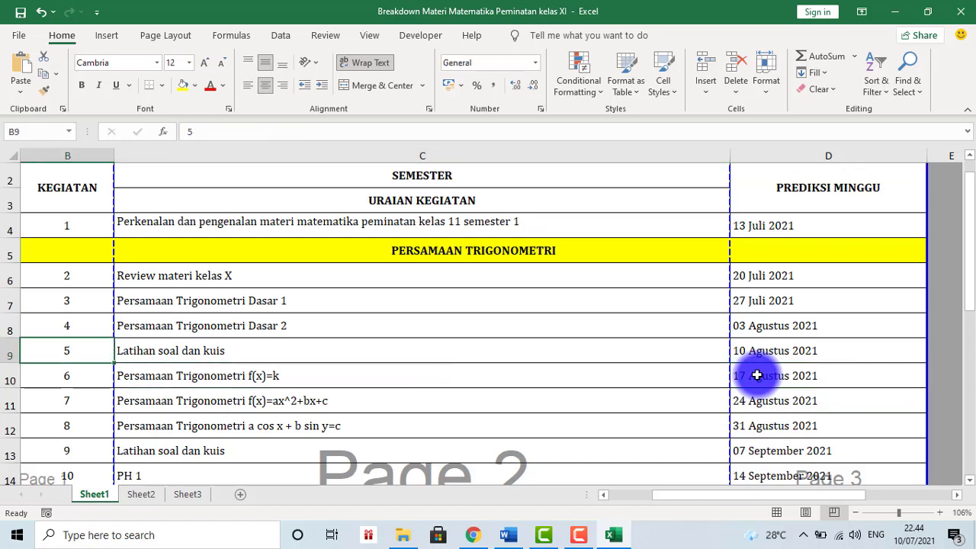
key(Down)
key(Down)
key(Down)
key(Down)
key(Down)
key(Down)
key(Down)
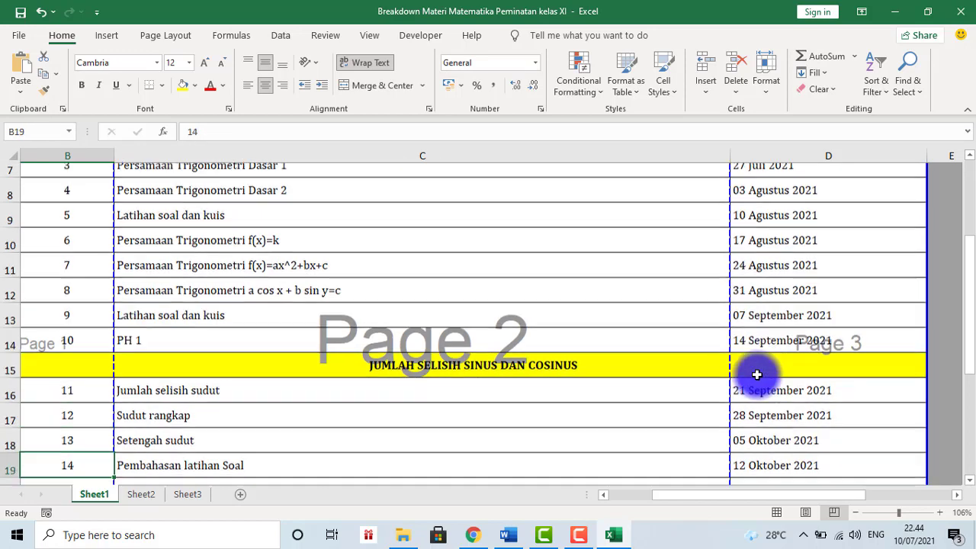
key(Down)
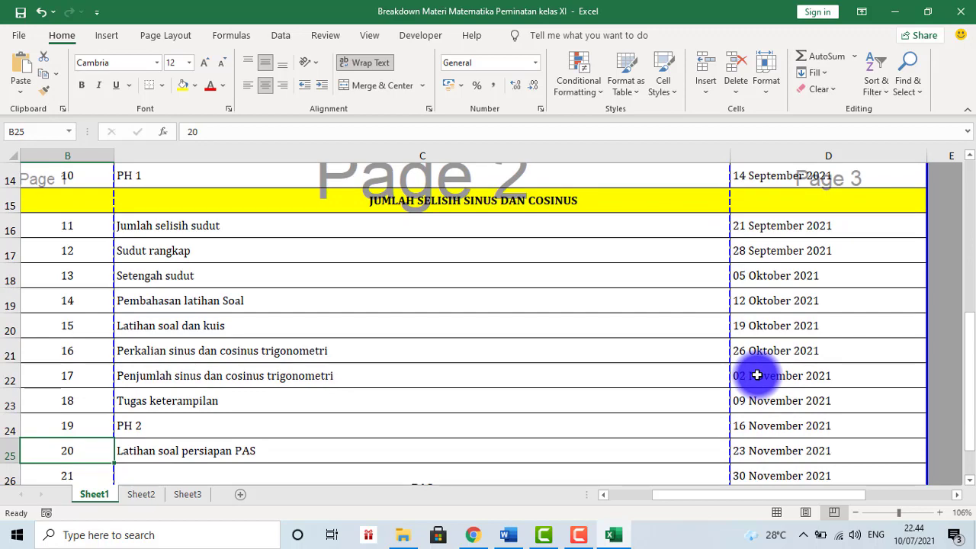
- Go back up the lesson breakdown on Sheet1 to the KEGIATAN heading and examine the first activities and their predicted dates
key(Up)
key(Up)
key(Up)
key(Up)
key(Up)
key(Up)
key(Up)
key(Up)
key(Up)
key(Up)
key(Up)
key(Up)
key(Up)
key(Up)
key(Up)
key(Up)
key(Up)
key(Up)
key(Up)
key(Up)
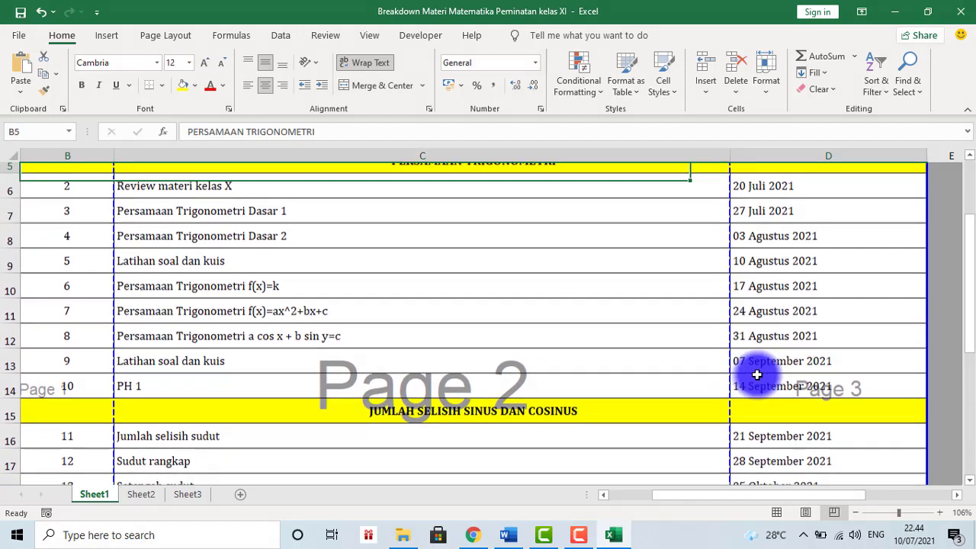
key(Up)
key(Up)
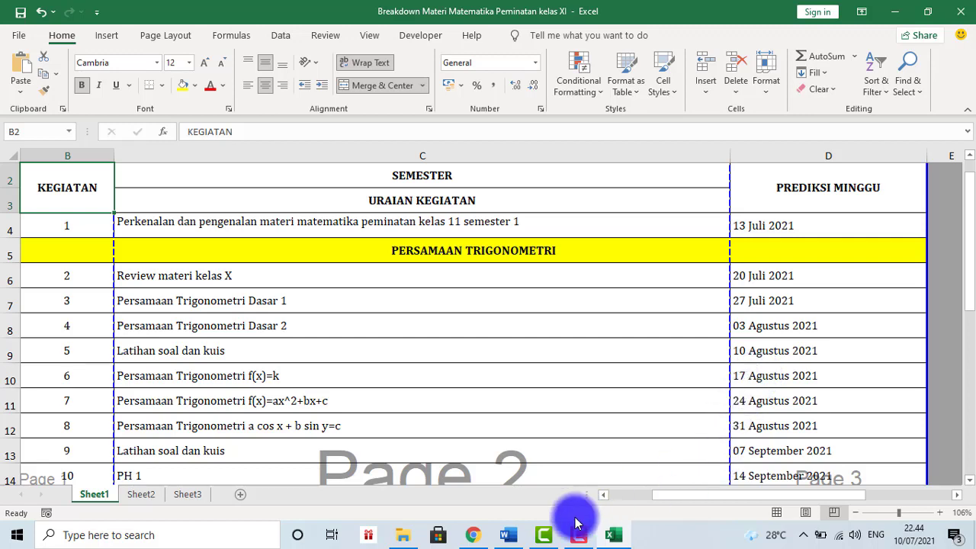
- Switch to the Moodle course in Chrome and turn editing mode off and on again while viewing the first topic
mouse_move(473, 538)
click(463, 496)
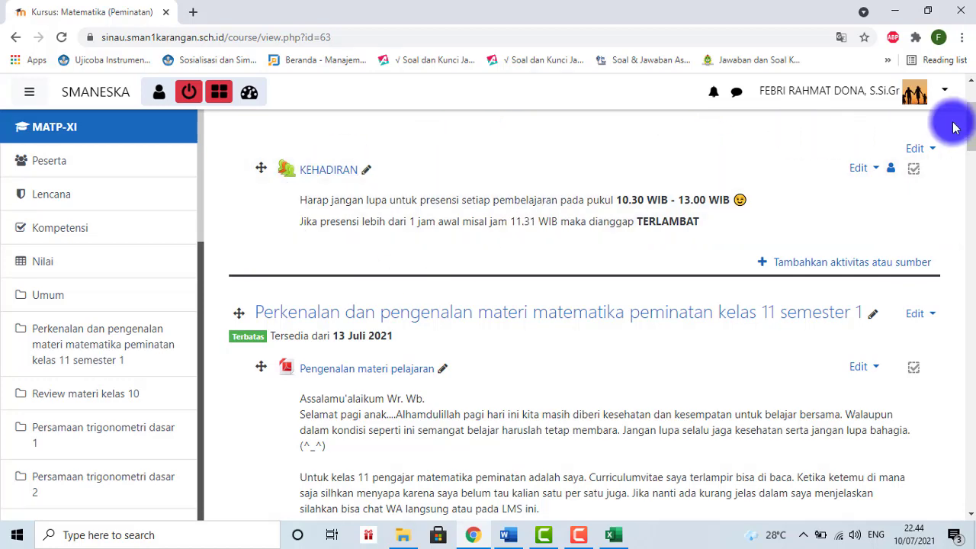
scroll(964, 114, down, 2)
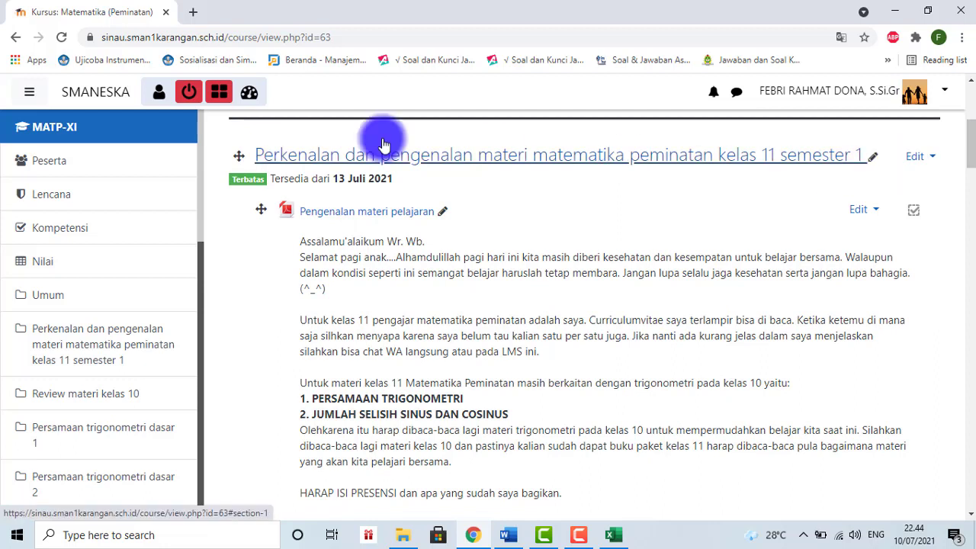
click(190, 95)
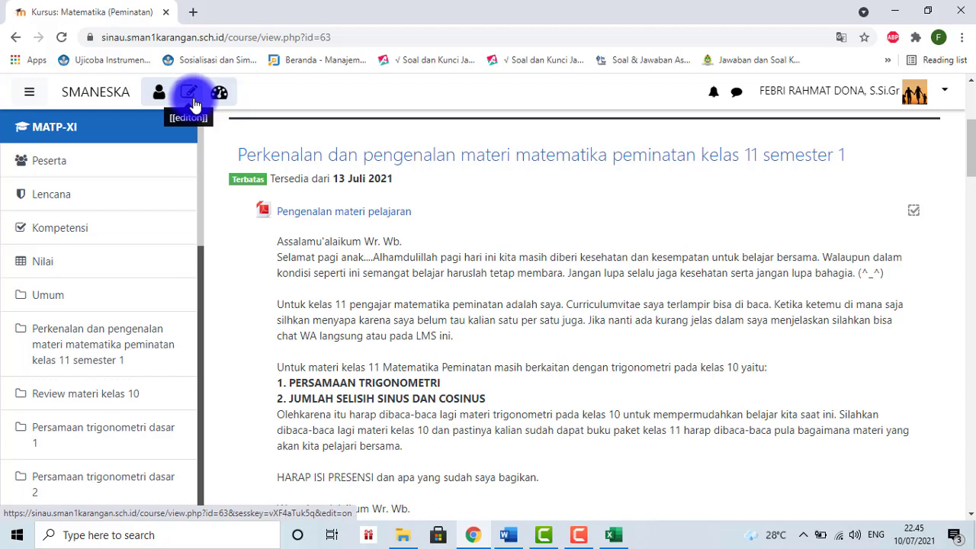
click(192, 97)
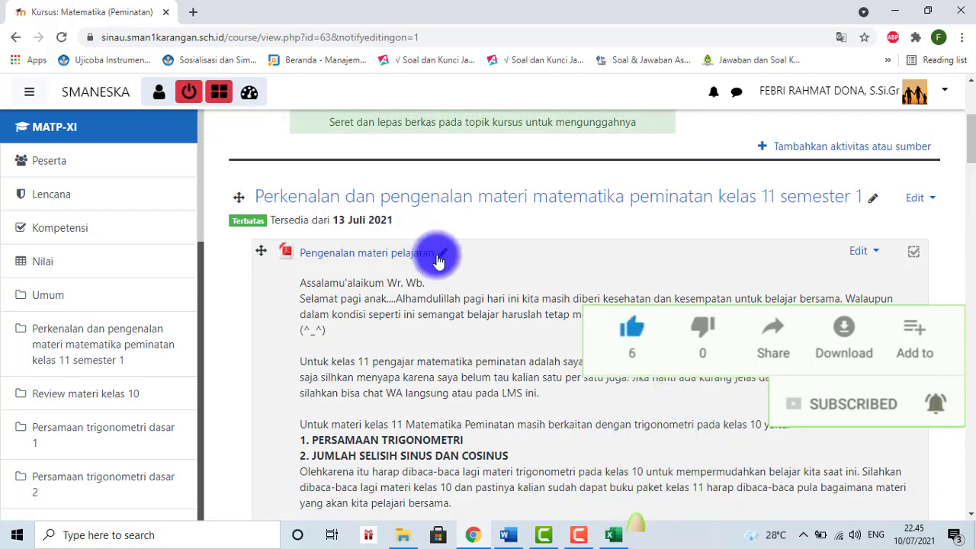
- Open the first topic's name for editing, copy the activity 1 description from cell C4 of the Excel breakdown, and return to the course
click(870, 202)
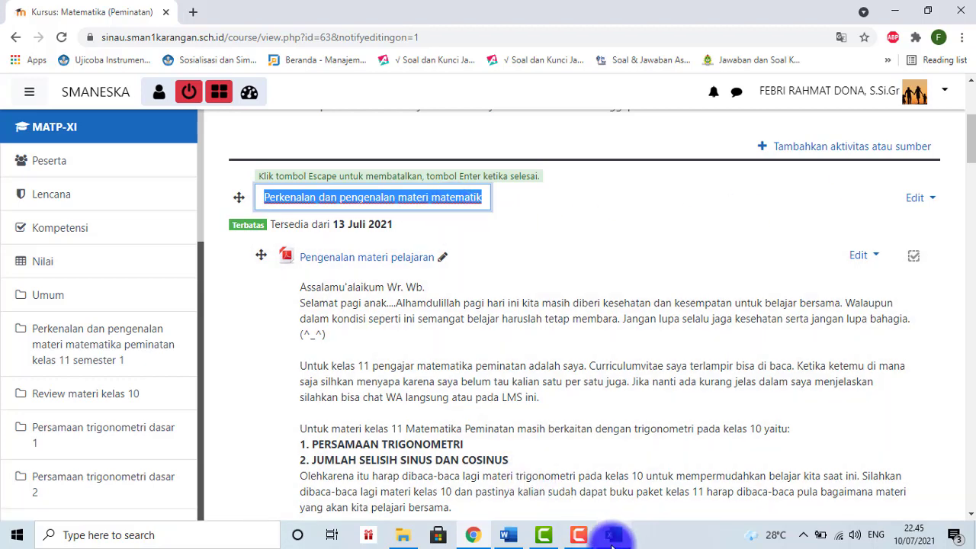
click(612, 536)
click(258, 227)
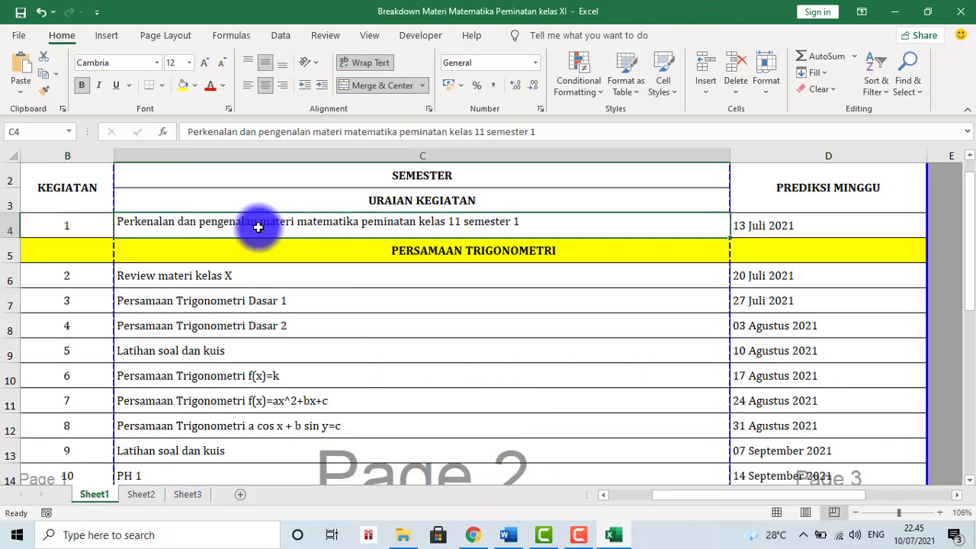
drag(562, 133, 183, 131)
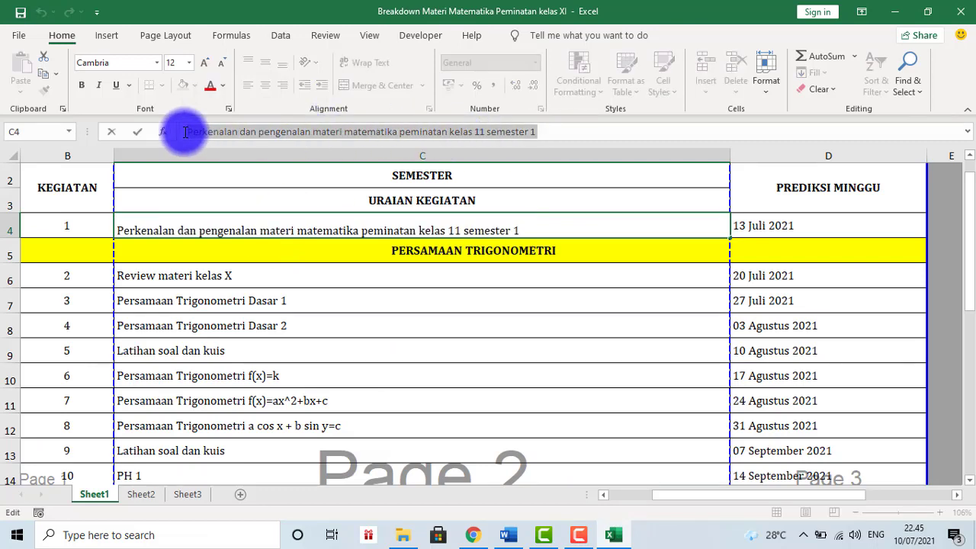
click(507, 535)
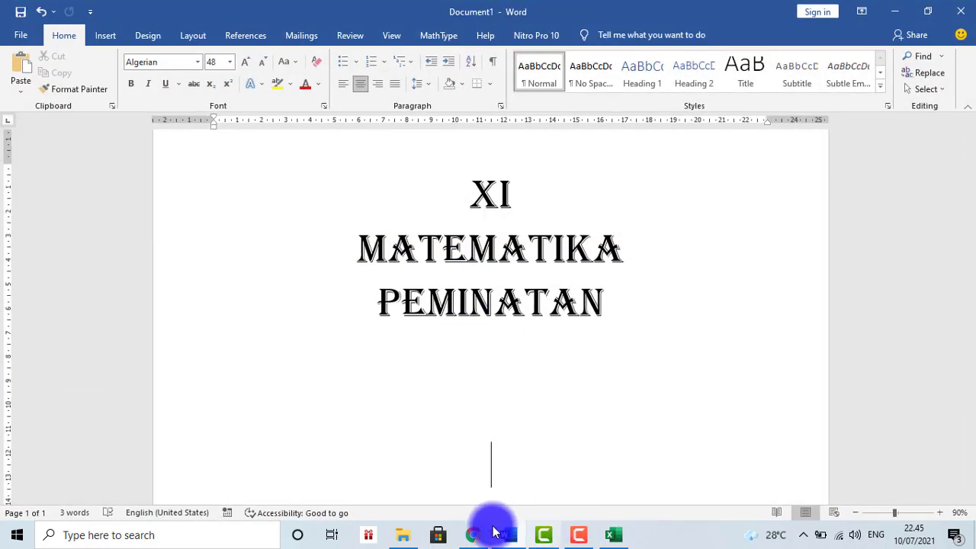
click(474, 534)
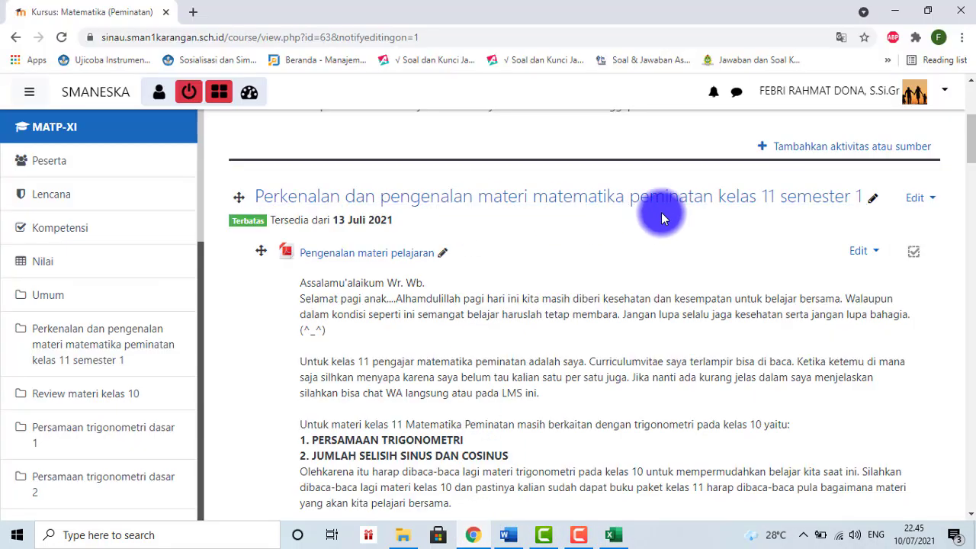
- Set the first topic's name to "Perkenalan dan pengenalan materi matematika peminatan kelas 11 semester 1" without a trailing space
click(873, 200)
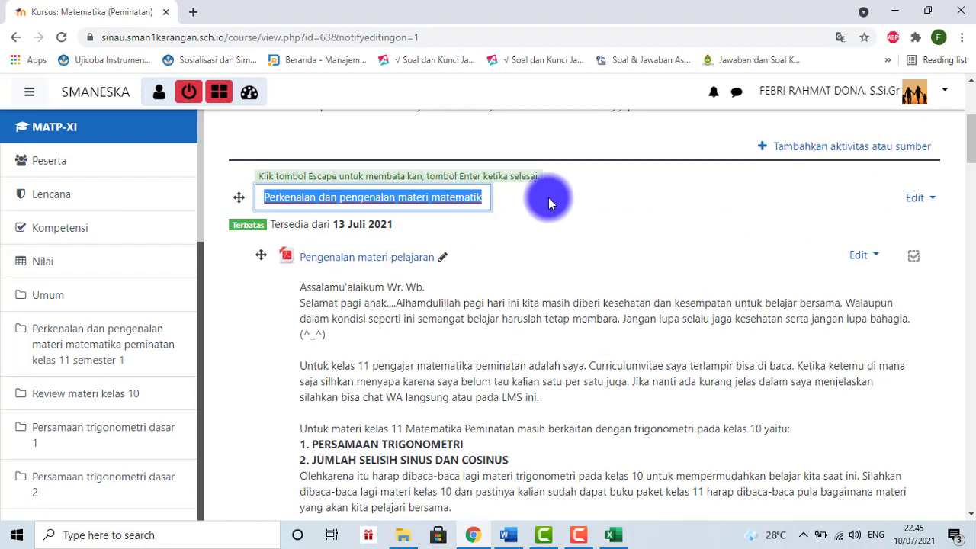
key(End)
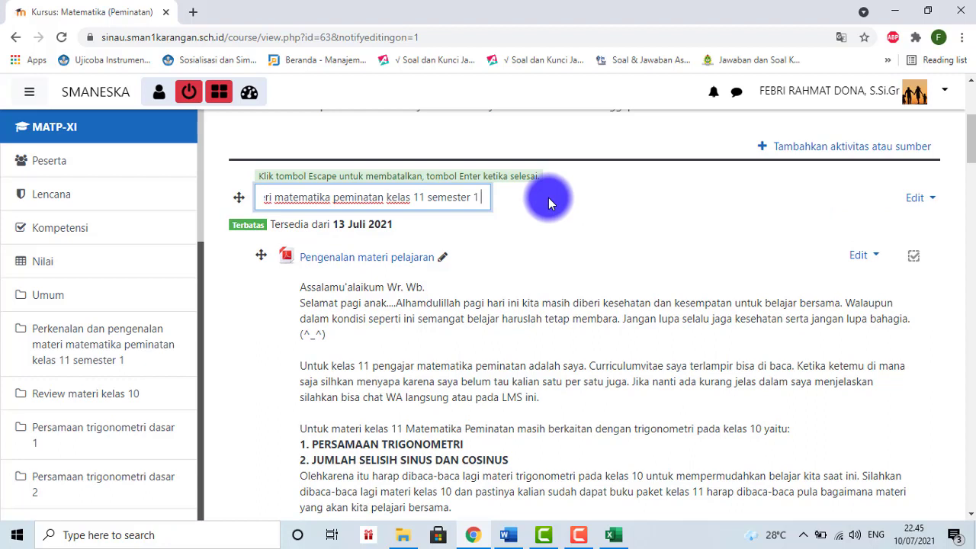
key(BackSpace)
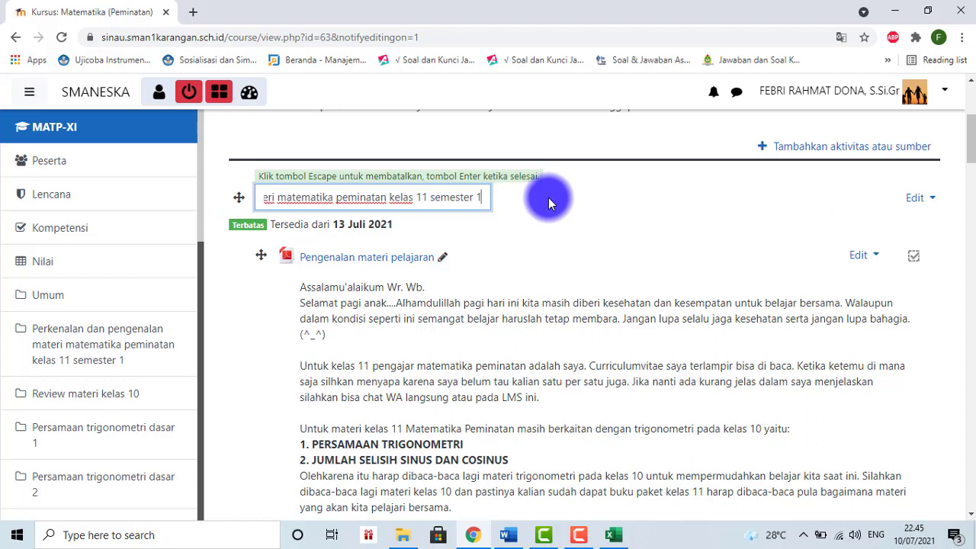
key(Return)
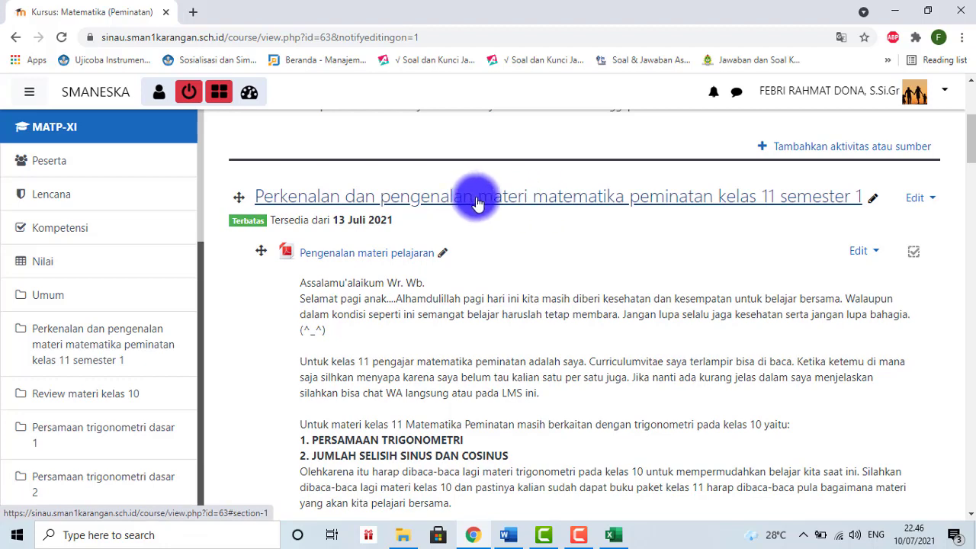
- Add one topic at the end of the course, below Latihan soal persiapan PAS, and name it PAS
scroll(966, 163, down, 2)
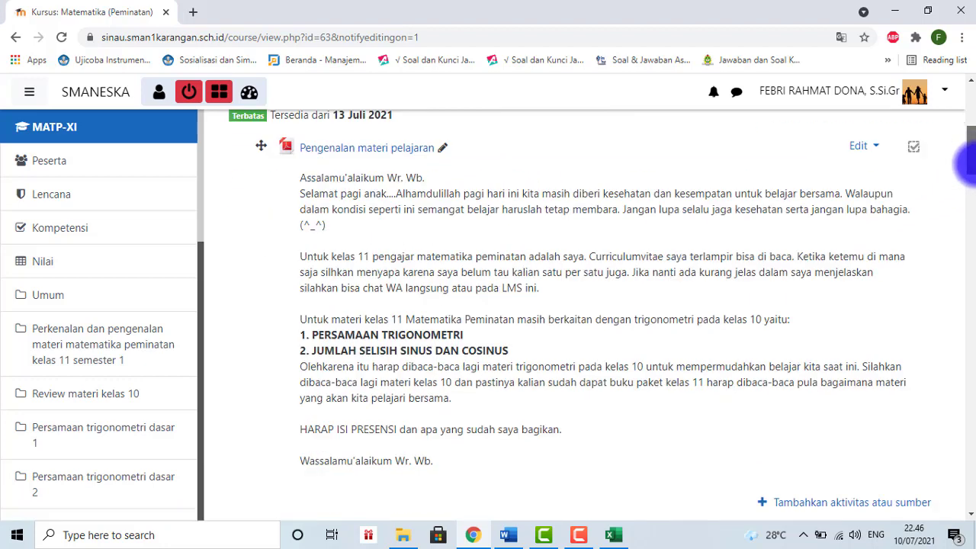
scroll(962, 171, down, 5)
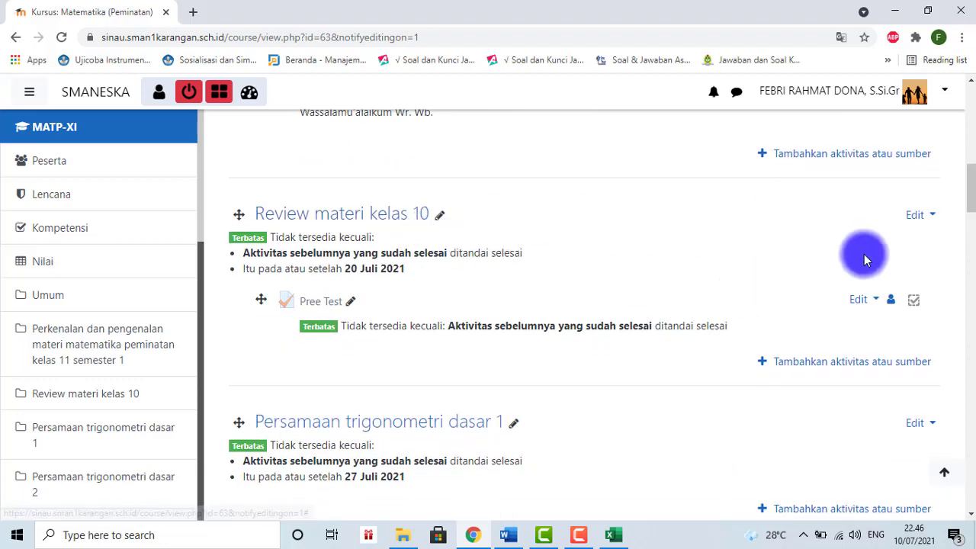
drag(970, 211, 969, 431)
drag(968, 456, 967, 495)
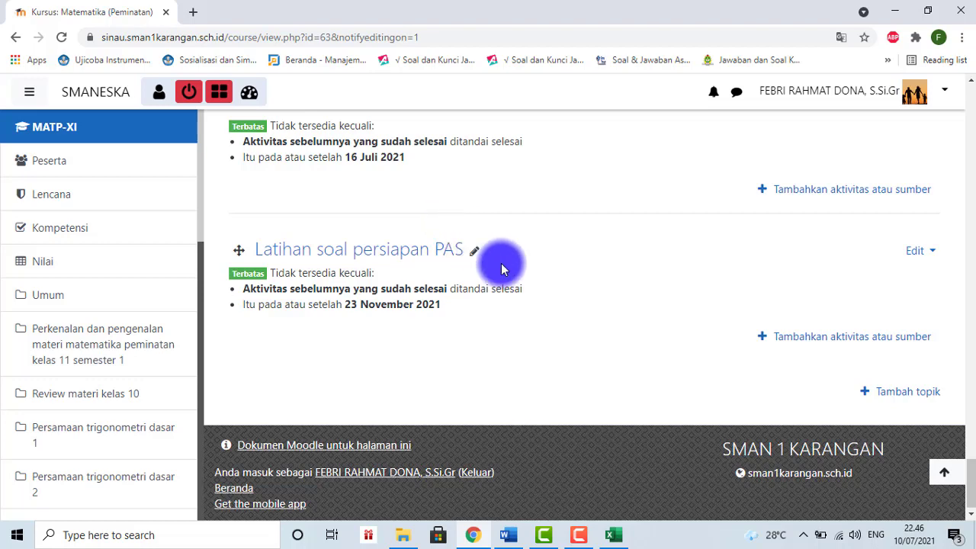
click(875, 398)
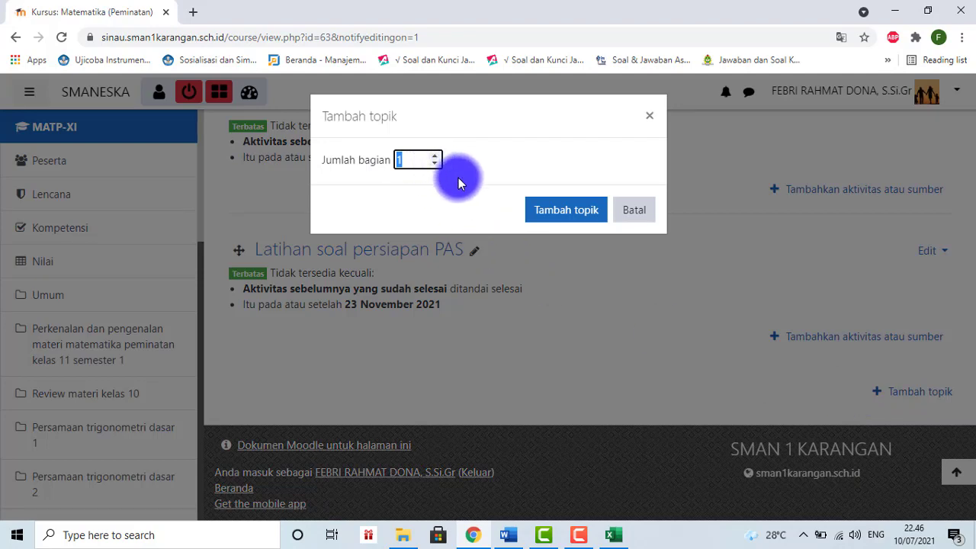
click(548, 219)
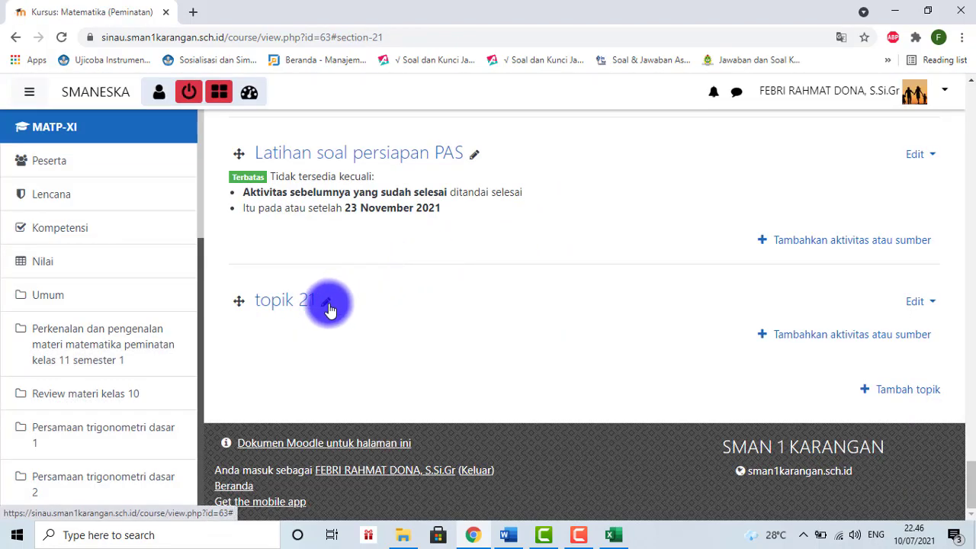
click(327, 303)
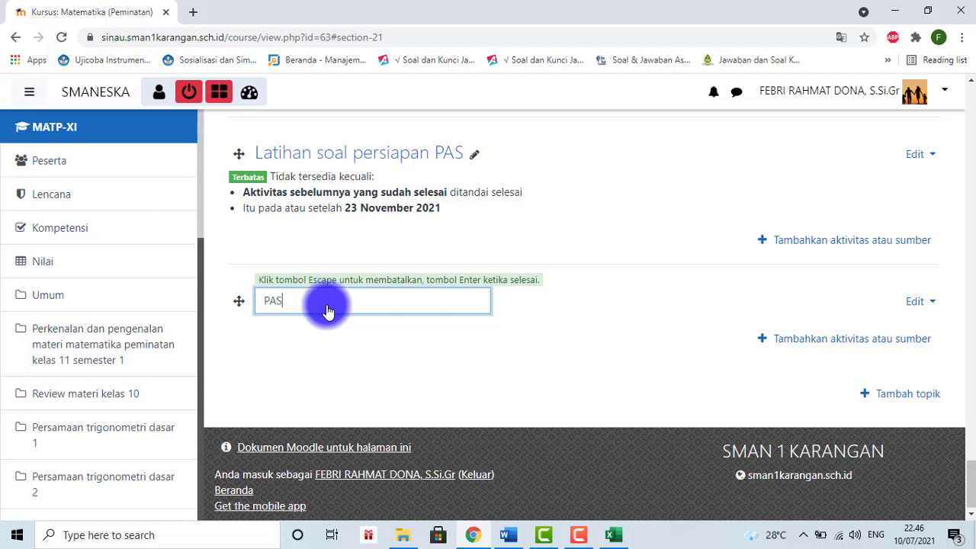
text(PAS)
key(Return)
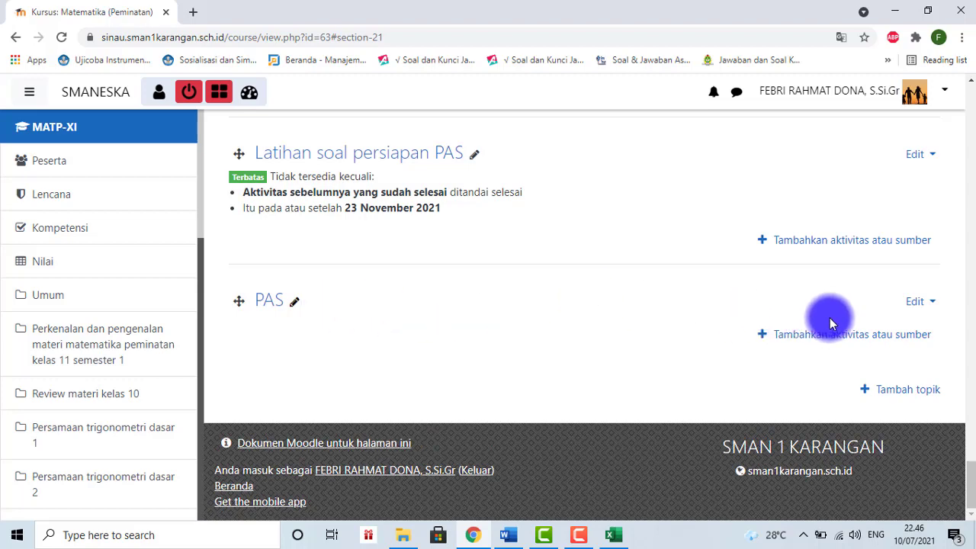
- Delete the PAS topic at the end of the course
click(920, 304)
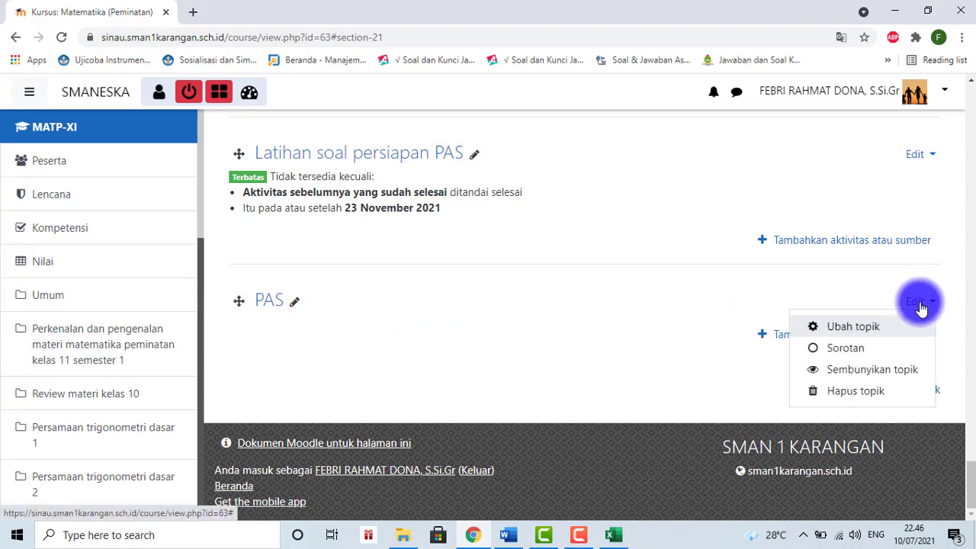
click(846, 393)
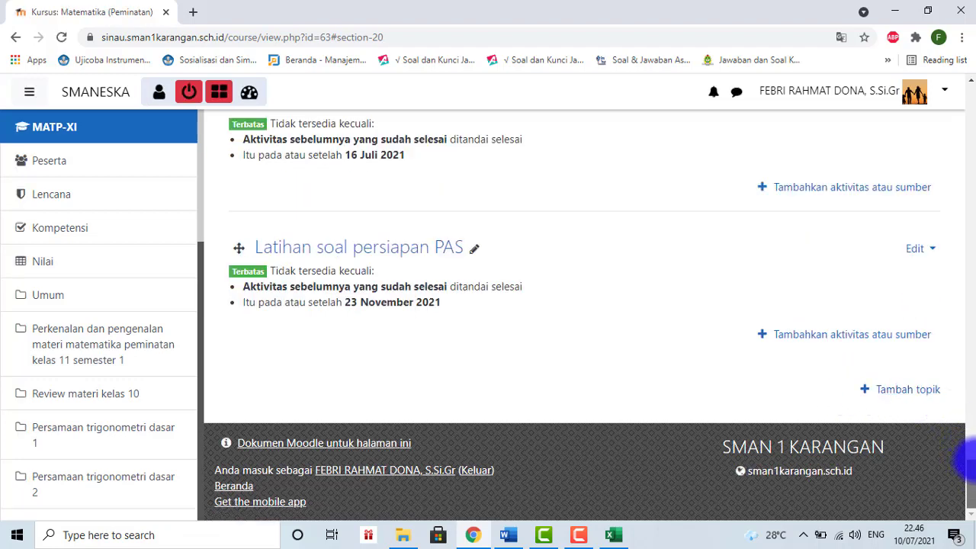
- Open the settings of the first topic and enter the summary "Pertemuan pertama adalah perkenalan dan pengenalan materi."
drag(970, 460, 968, 127)
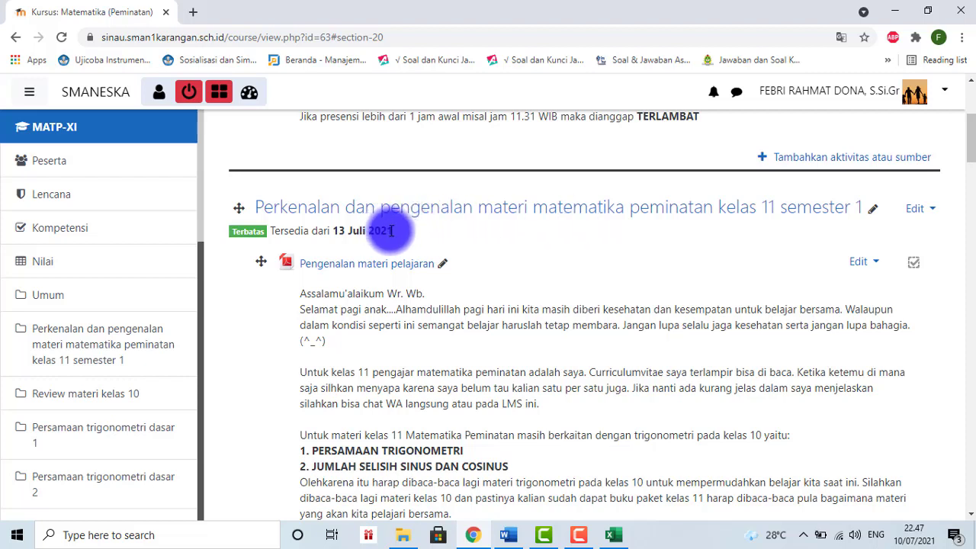
click(924, 209)
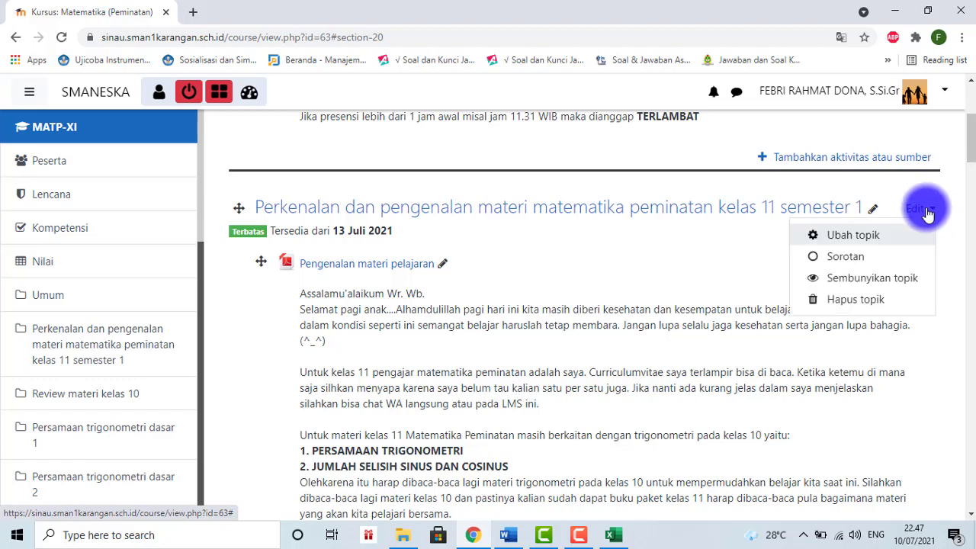
click(848, 242)
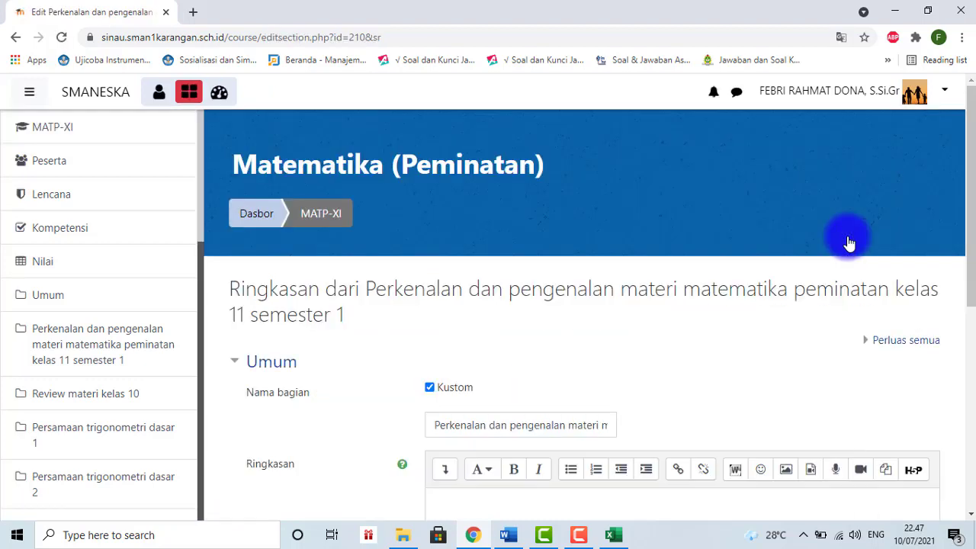
drag(972, 173, 970, 294)
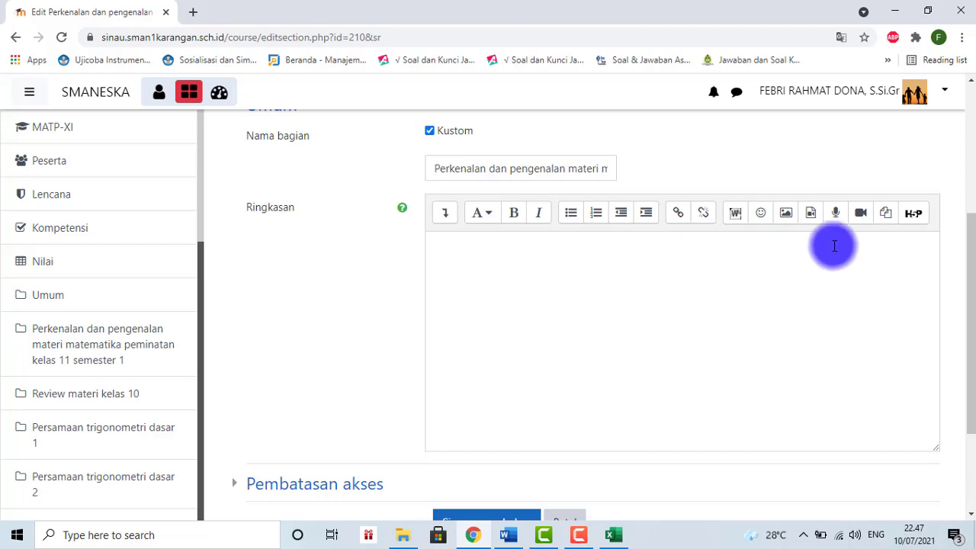
click(748, 264)
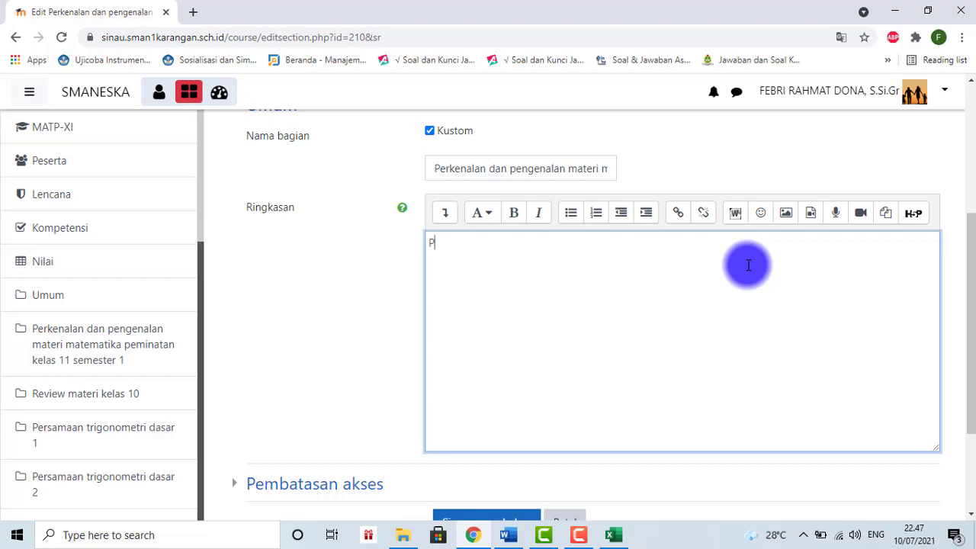
text(Pertemuan pertama adalah perkenalan dan pengenalan materi.)
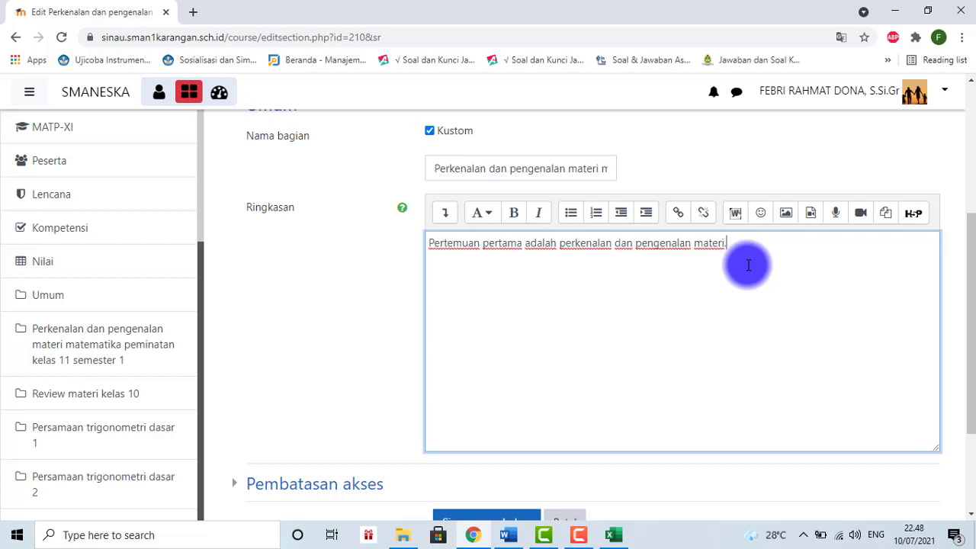
- Review the first topic's date restriction and the available restriction types, and save the topic's changes
click(971, 255)
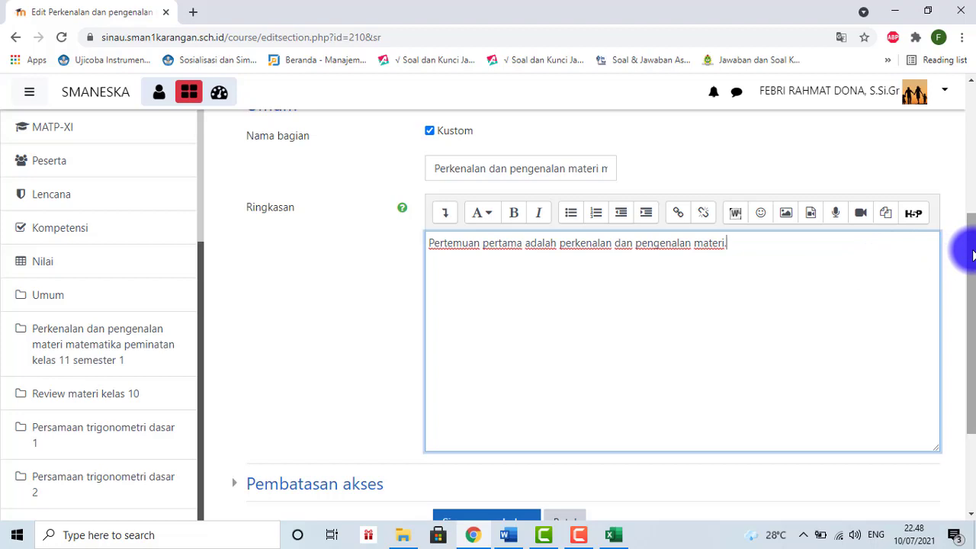
drag(972, 255, 973, 300)
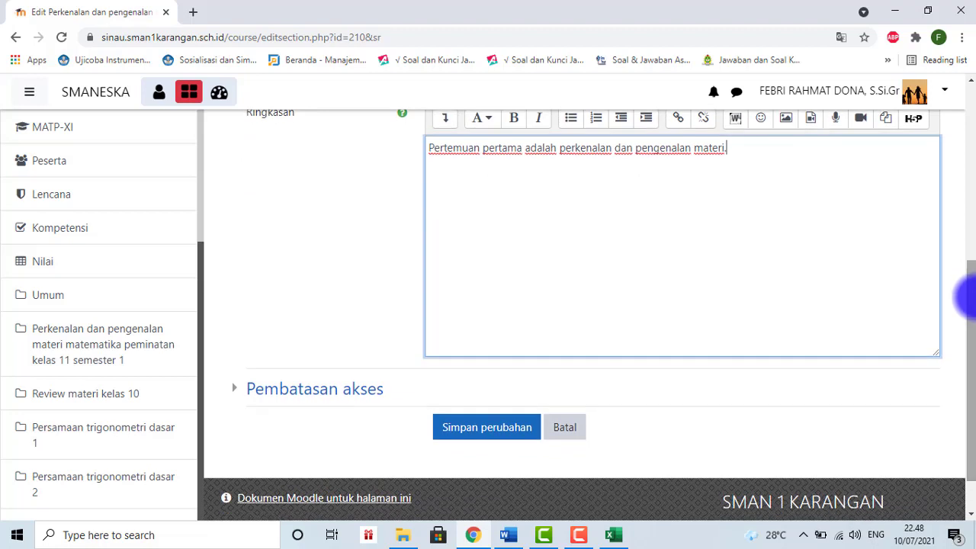
click(335, 390)
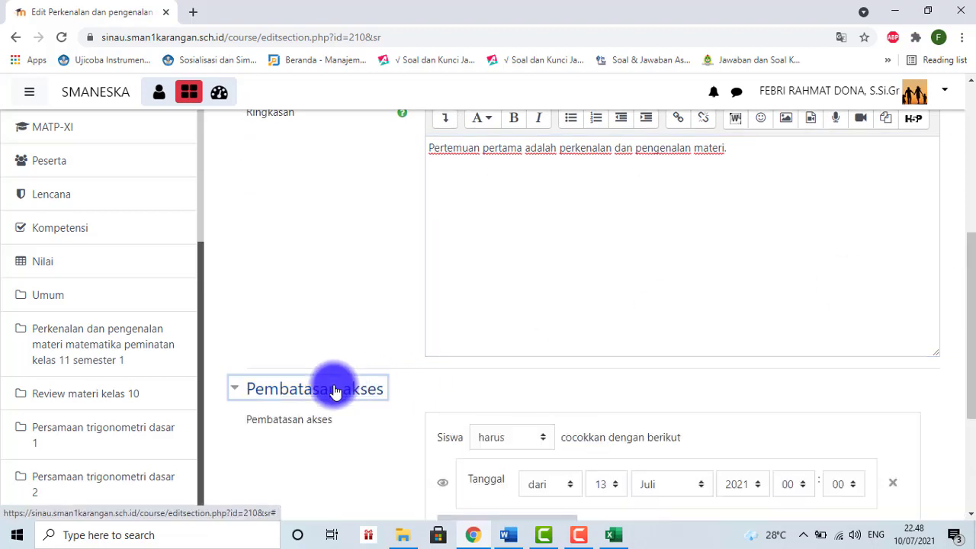
drag(967, 337, 967, 418)
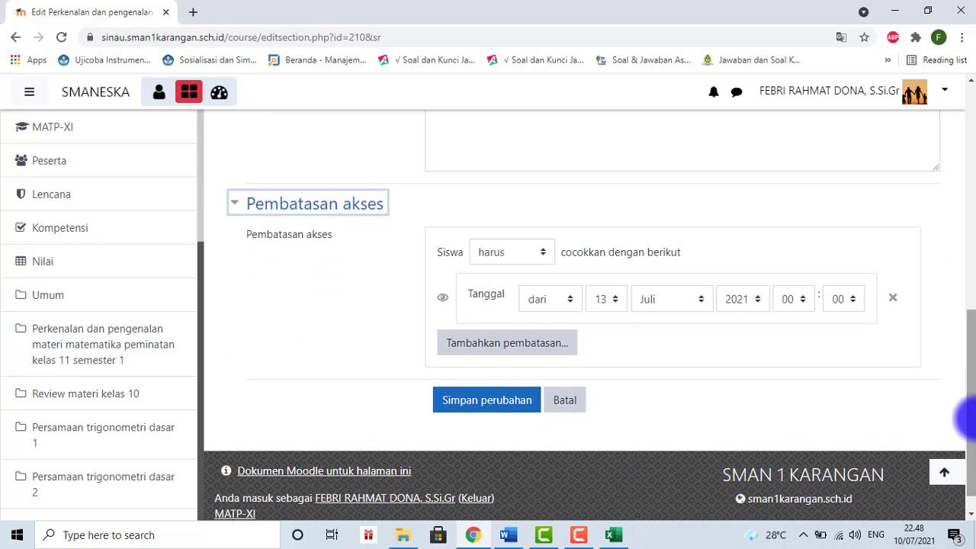
click(507, 343)
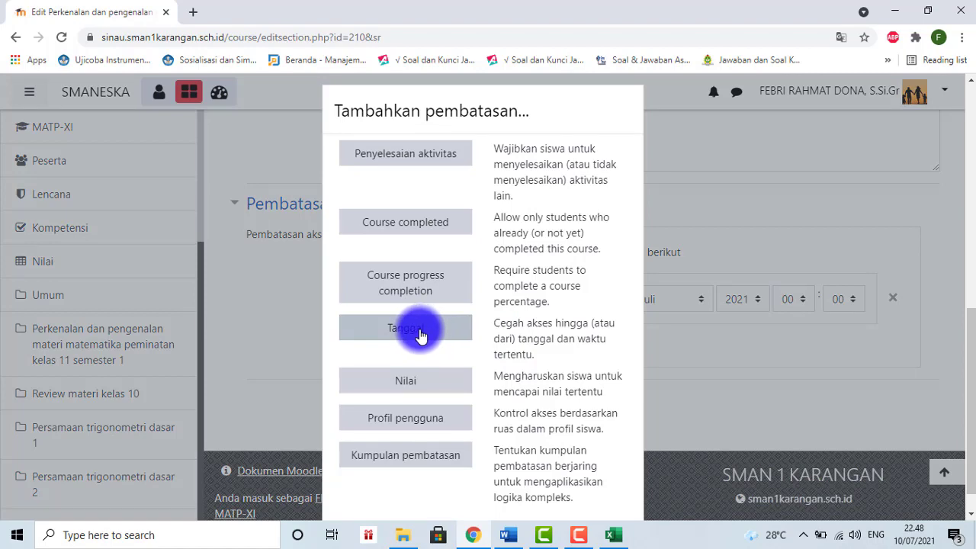
click(420, 336)
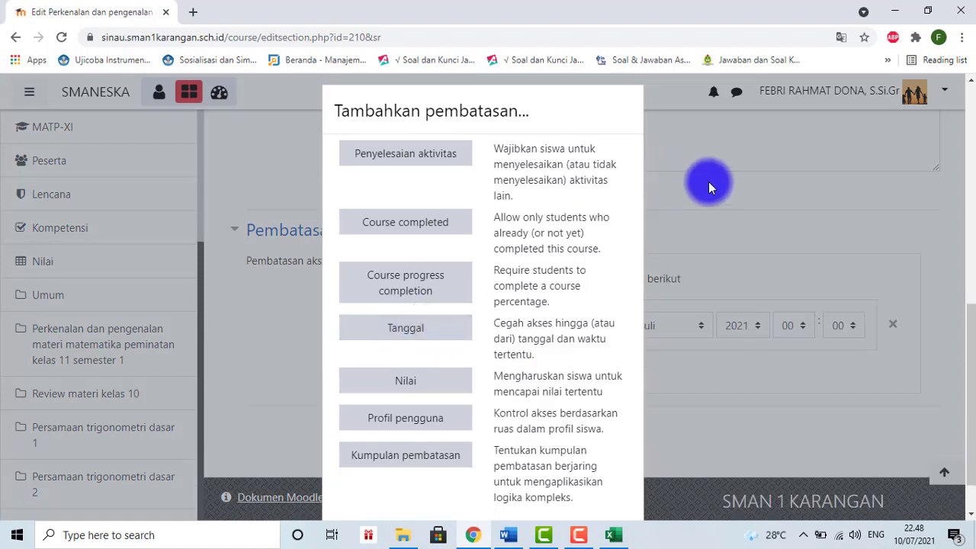
scroll(607, 332, down, 1)
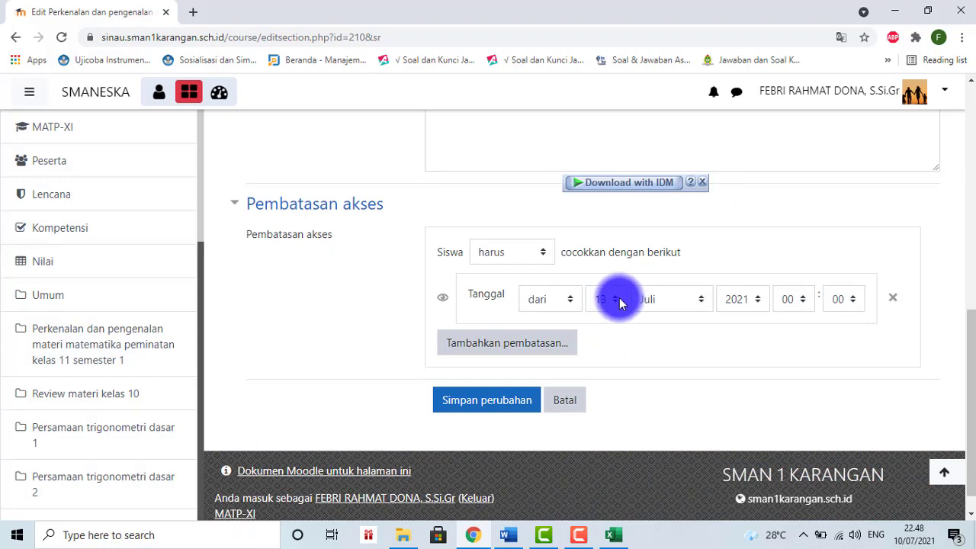
scroll(967, 313, up, 1)
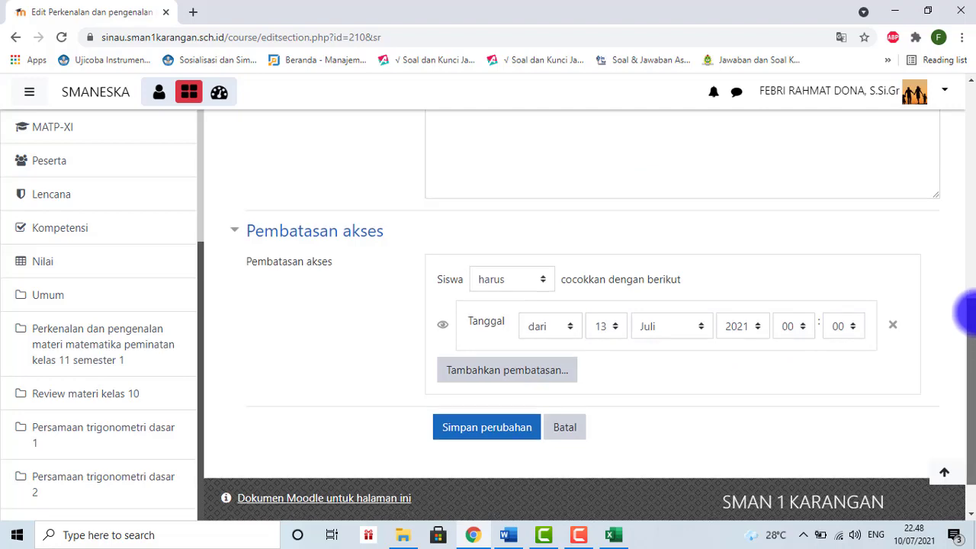
drag(967, 312, 965, 350)
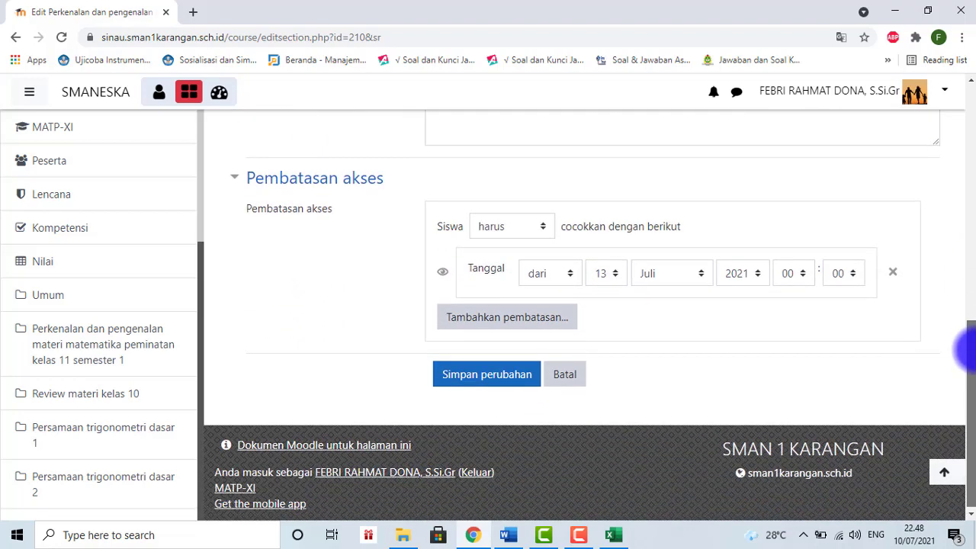
click(489, 377)
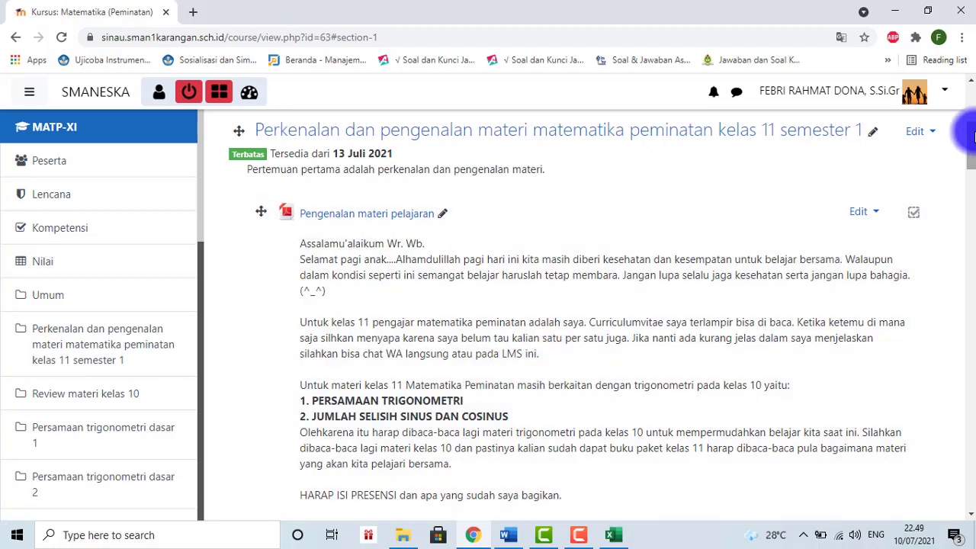
- Open the Review materi kelas 10 topic's settings and enter the summary "Sebelum masuk materi kita review materi kelas 10 terlebih dahulu sebagai prasarat materi berikutnya"
scroll(972, 133, down, 1)
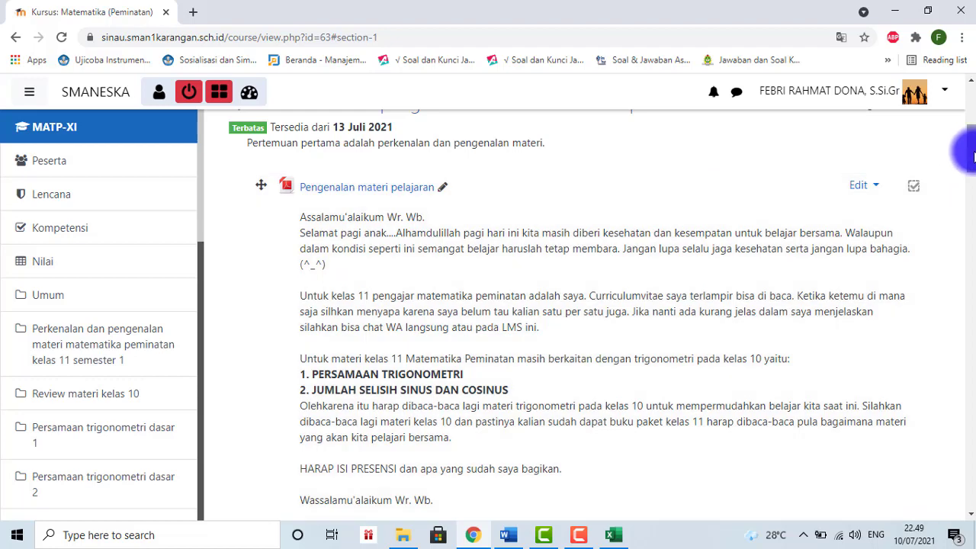
drag(973, 157, 969, 199)
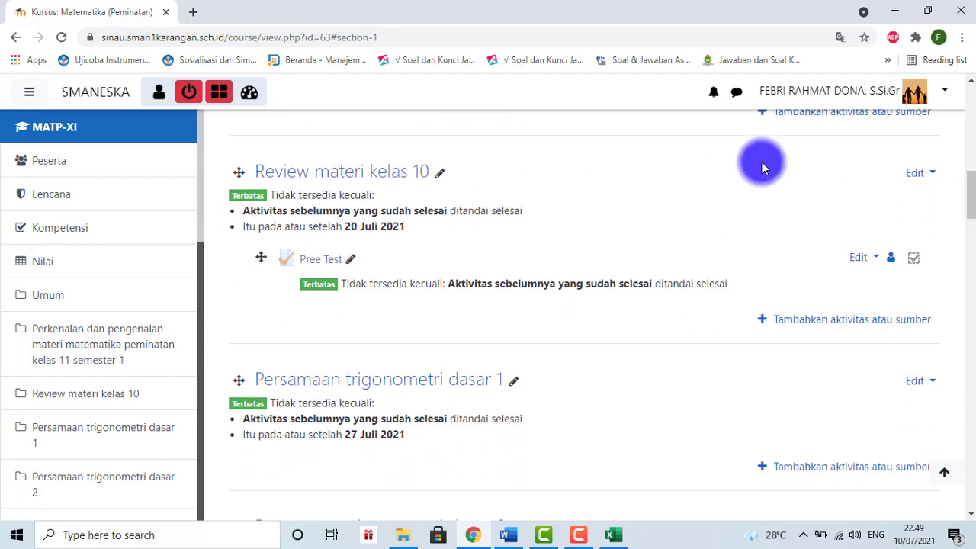
click(919, 178)
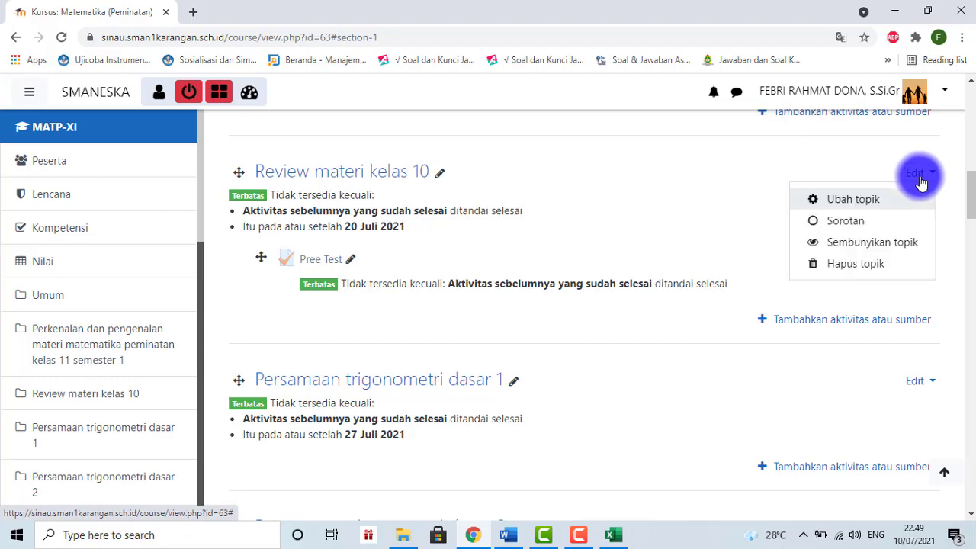
click(851, 205)
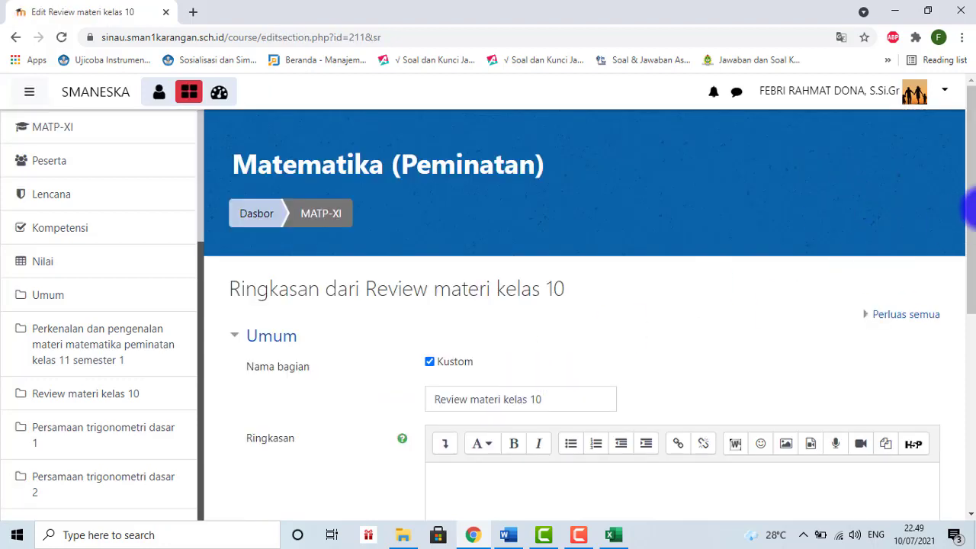
drag(970, 203, 967, 286)
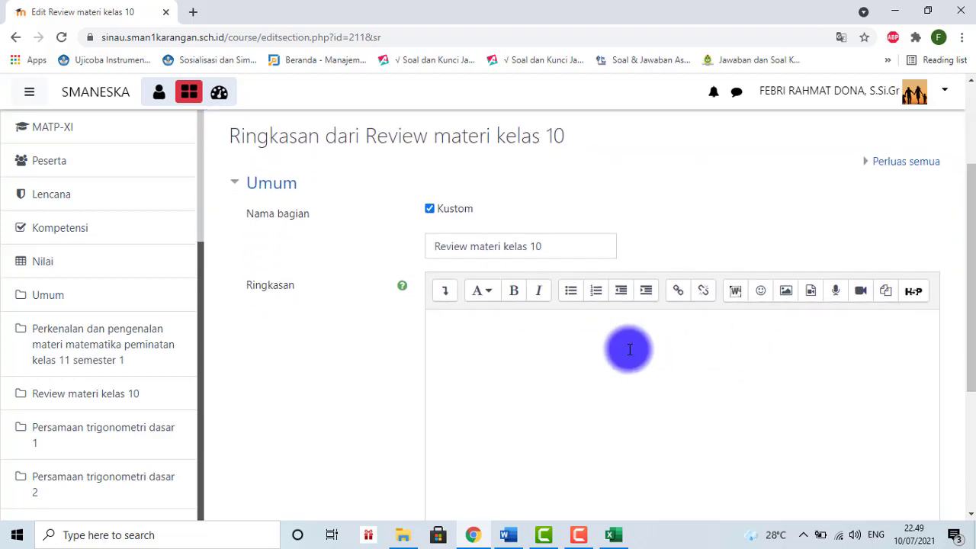
click(594, 328)
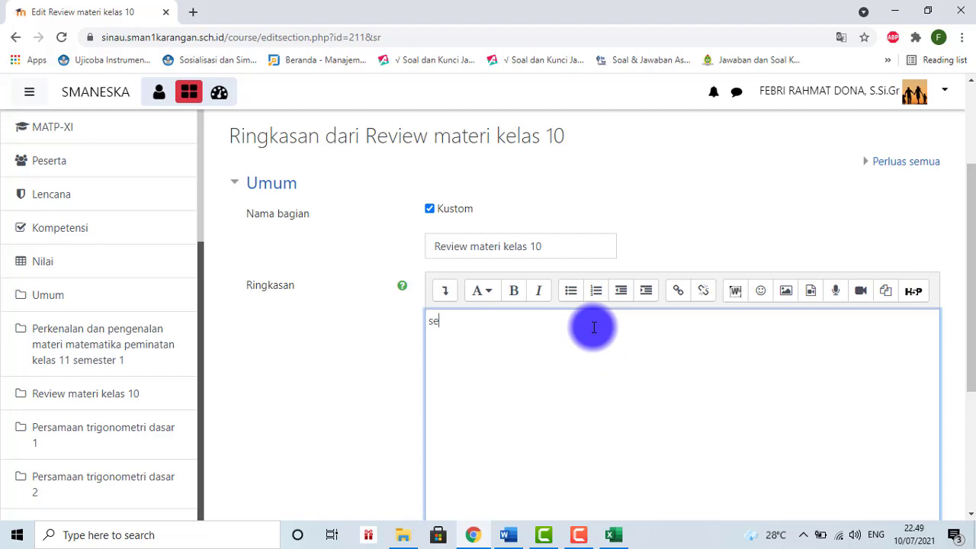
text(Se)
text(belum masuk materi kita review materi kelas 10 terlebih dahulu sebagai prasarat materi berikutnya)
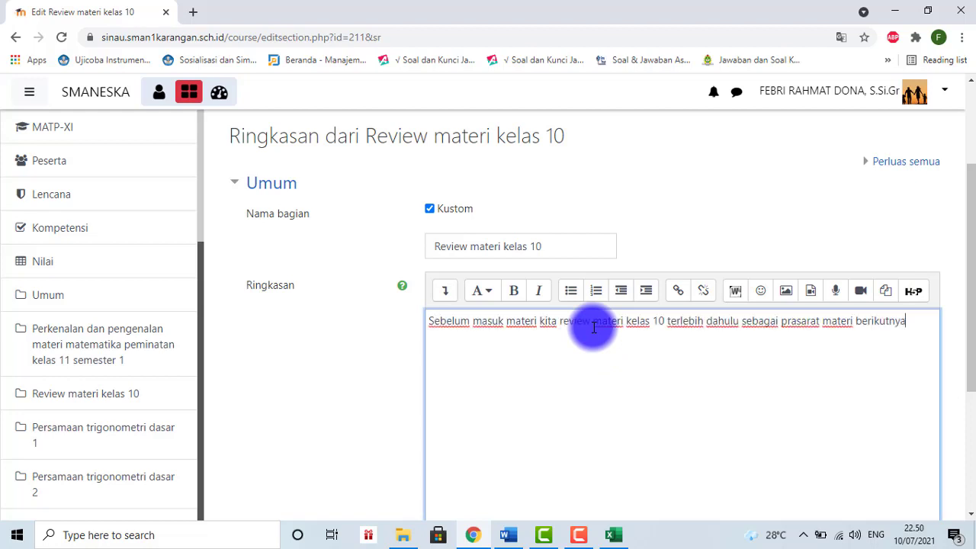
- Remove the activity completion and date restrictions from the Review materi kelas 10 topic's access restrictions
drag(973, 241, 965, 327)
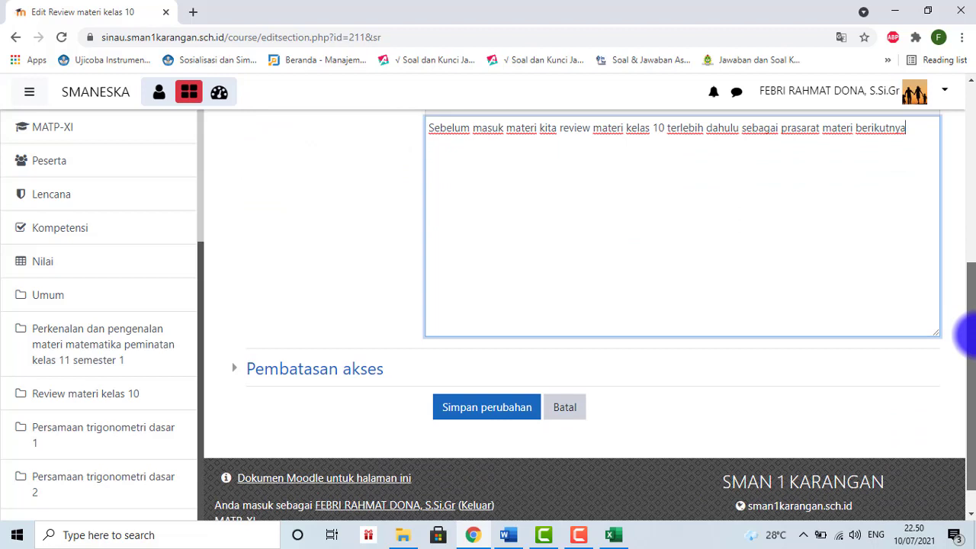
click(321, 373)
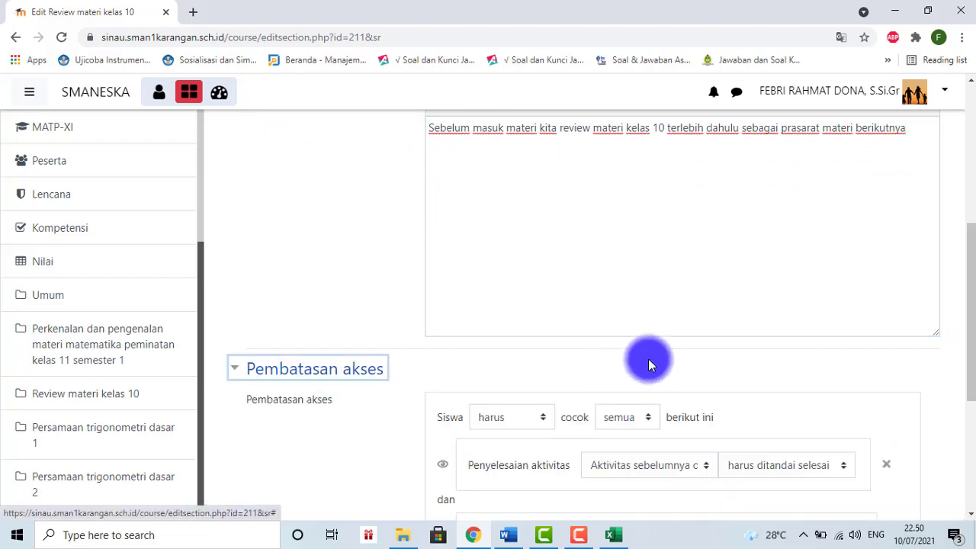
drag(969, 302, 967, 372)
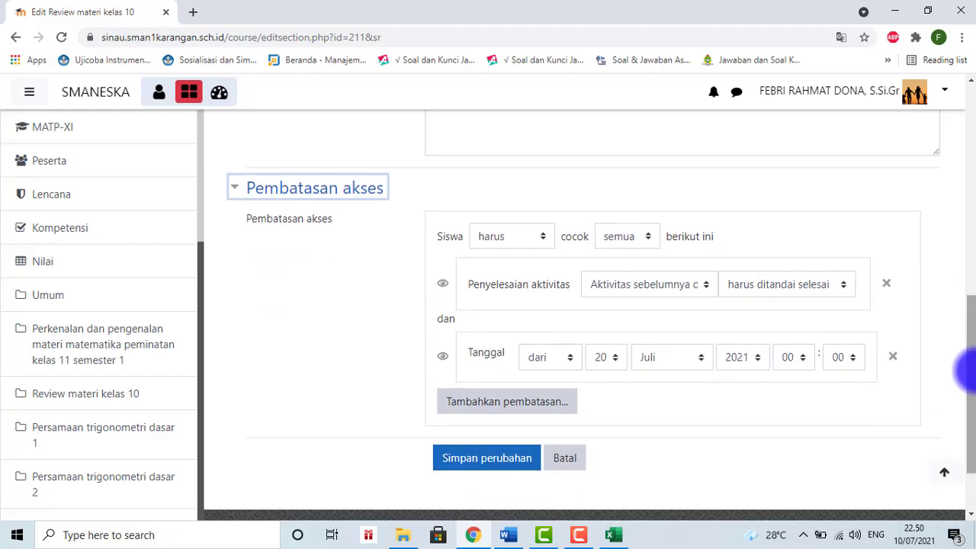
click(503, 404)
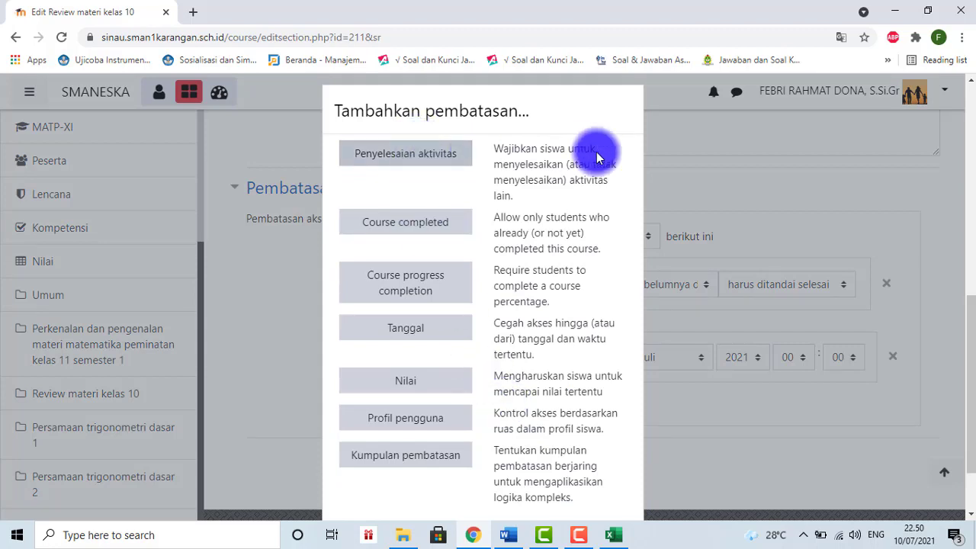
click(677, 132)
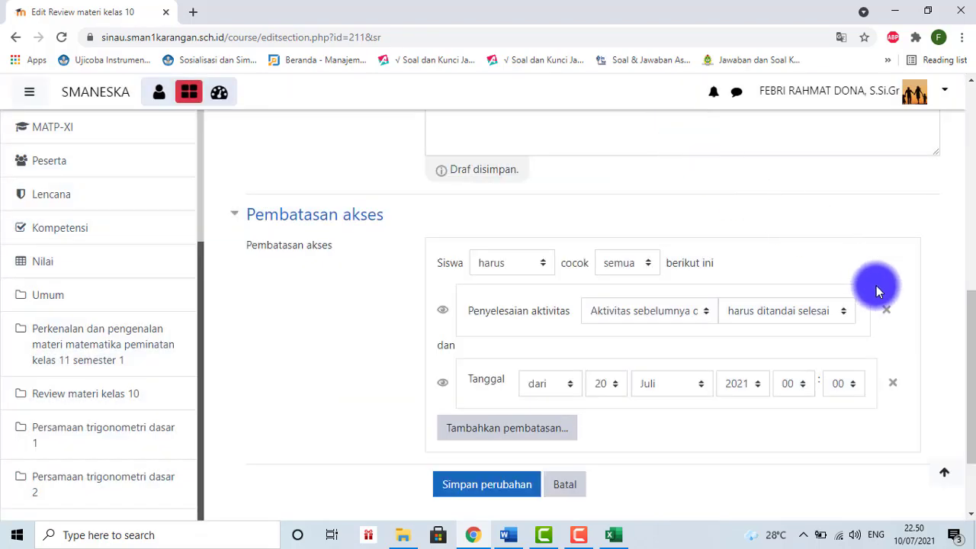
click(888, 312)
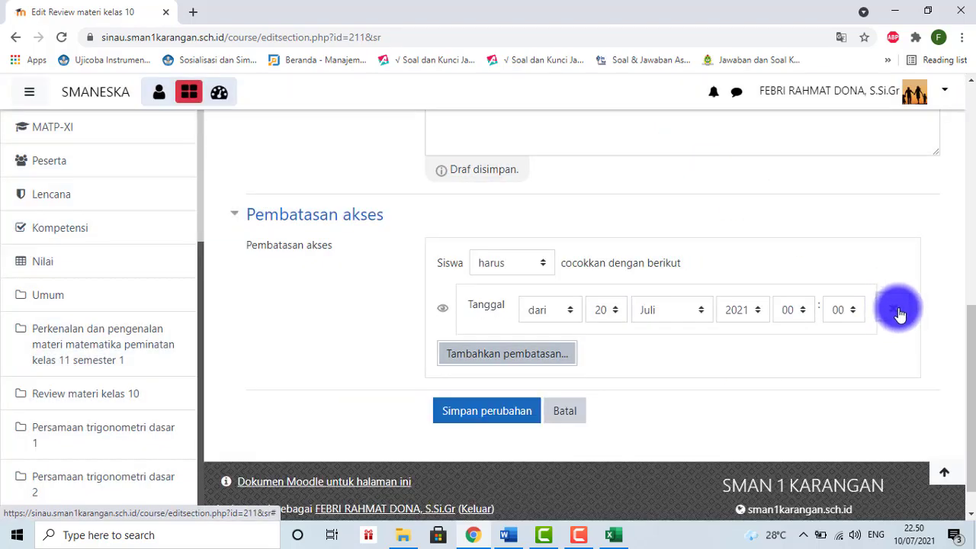
click(897, 311)
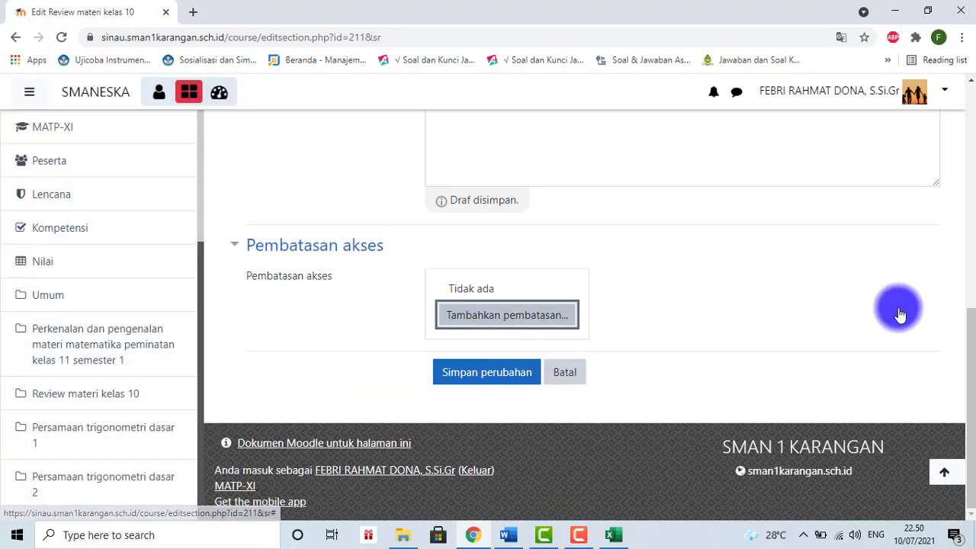
- Add an activity completion restriction requiring the previous activity with completion (Aktivitas sebelumnya dengan penyelesaian) to be marked complete
click(494, 318)
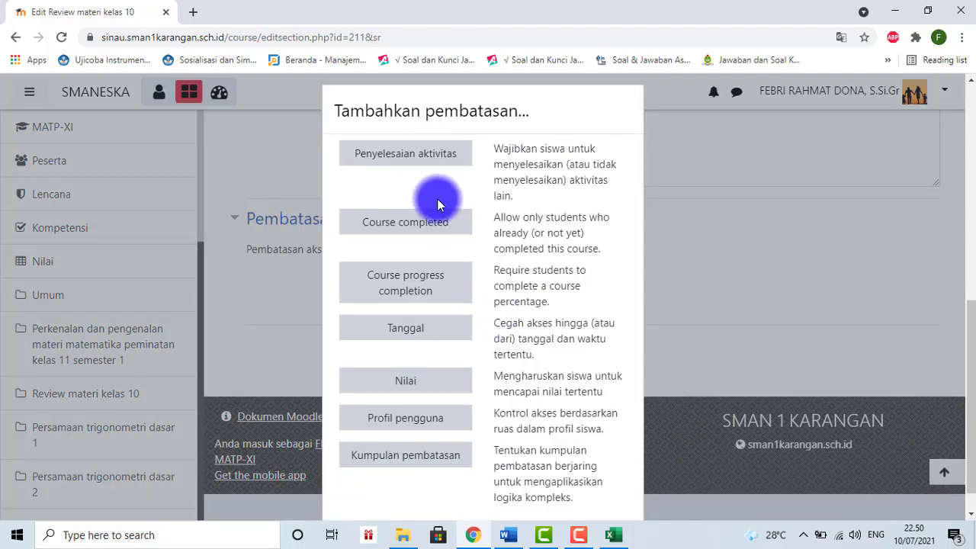
click(404, 156)
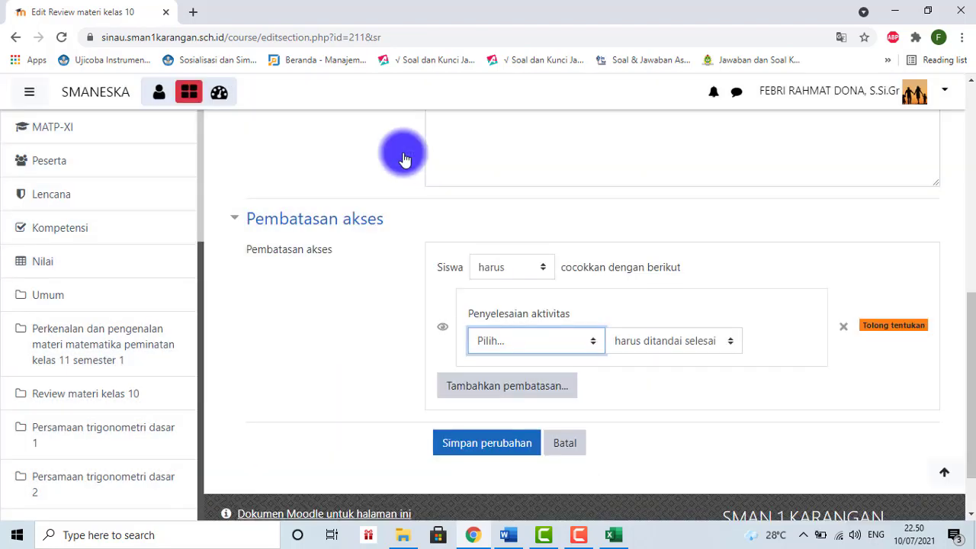
click(595, 352)
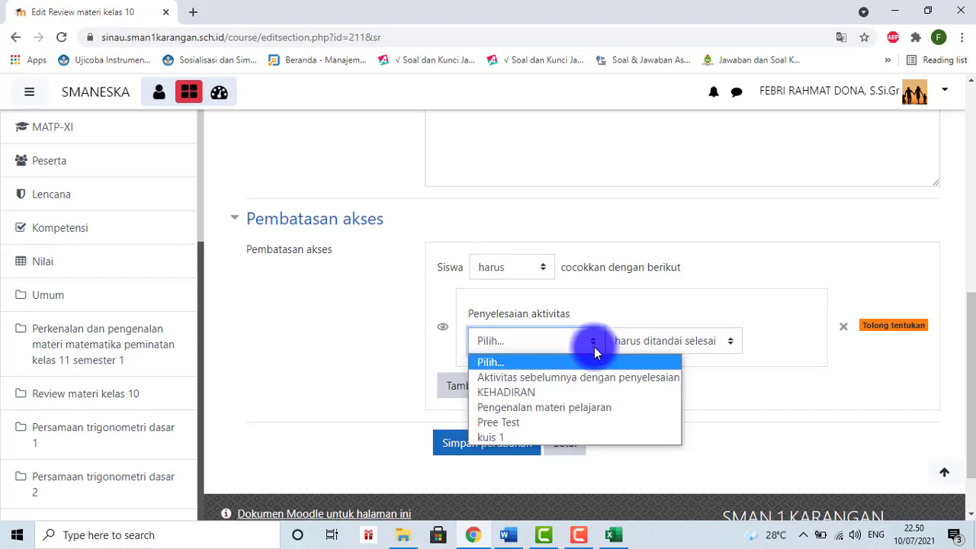
click(566, 379)
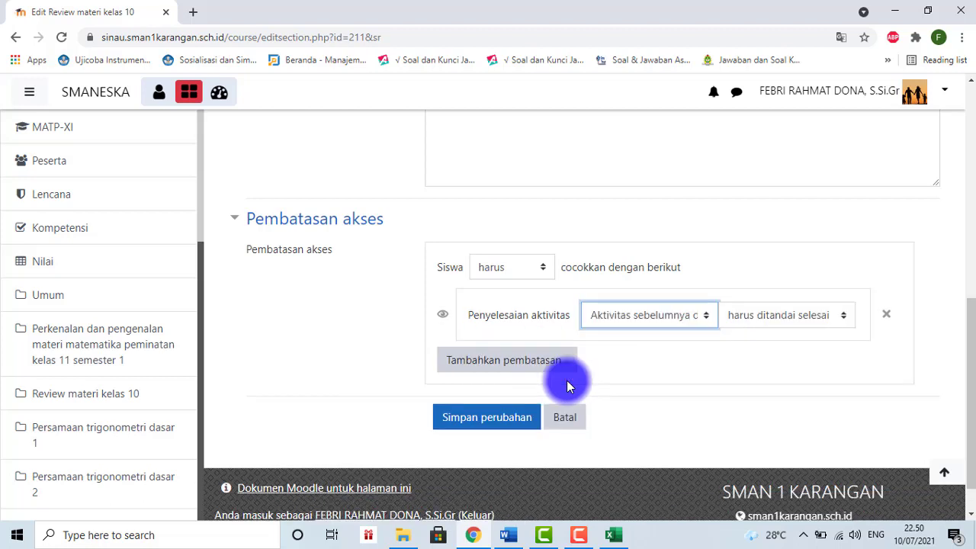
- Add a date restriction from 20 Juli 2021, checking the review lesson's date in the Excel breakdown, and save the topic
click(531, 365)
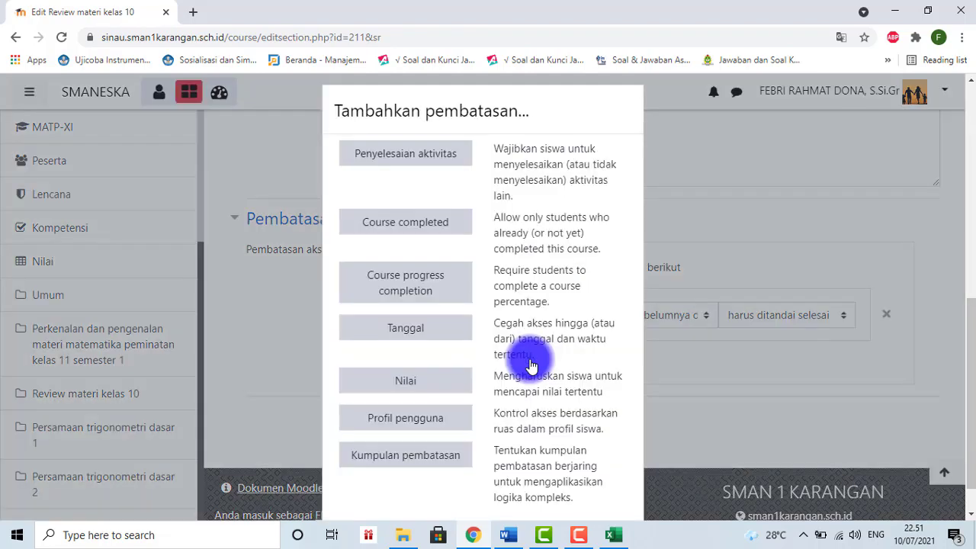
click(402, 330)
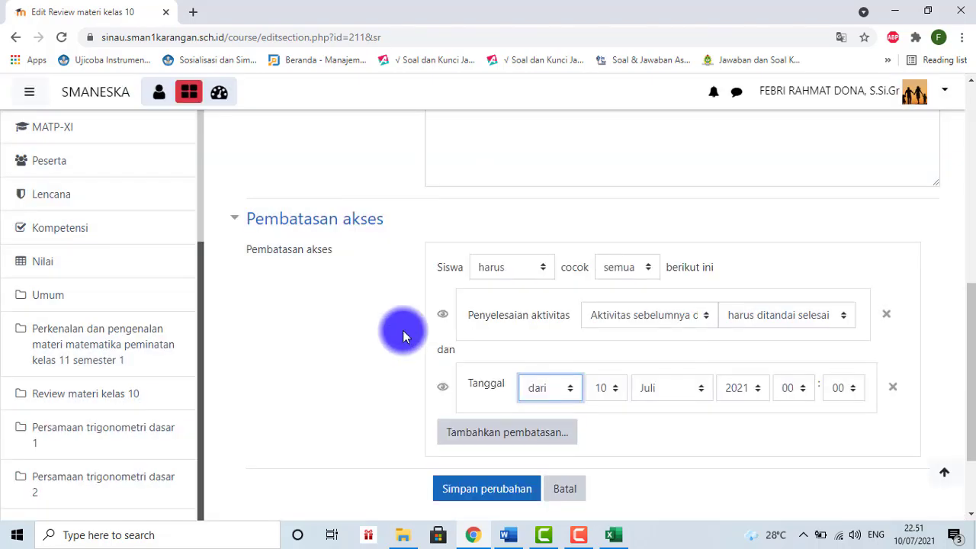
click(616, 537)
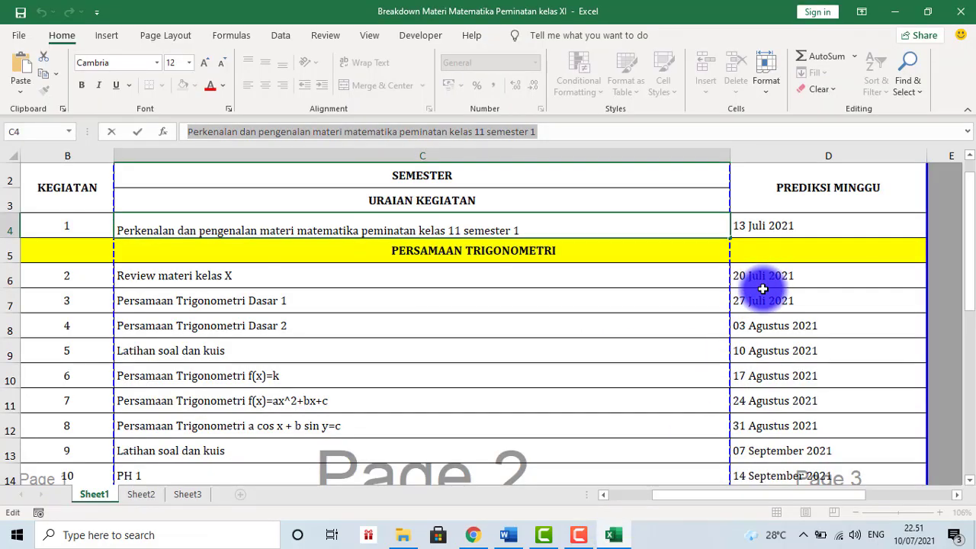
mouse_move(619, 538)
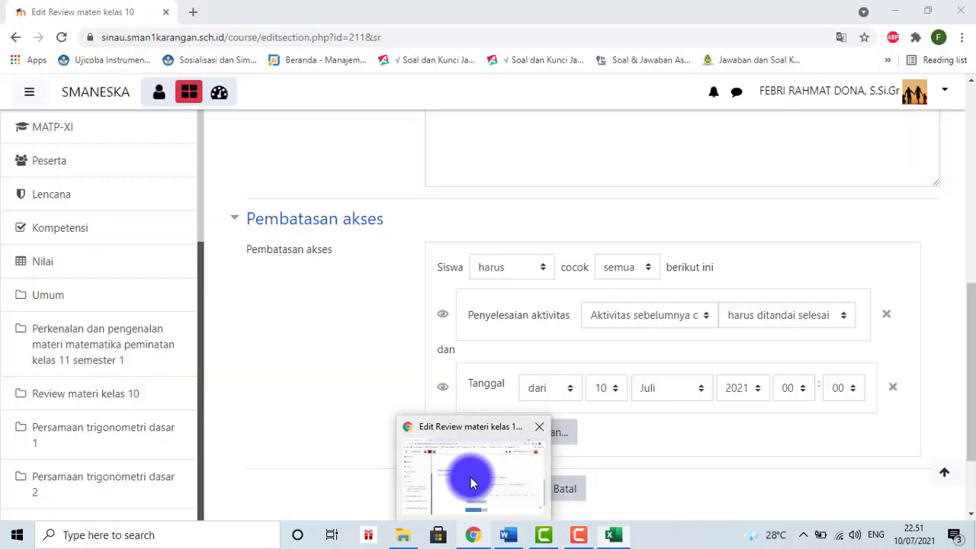
click(469, 473)
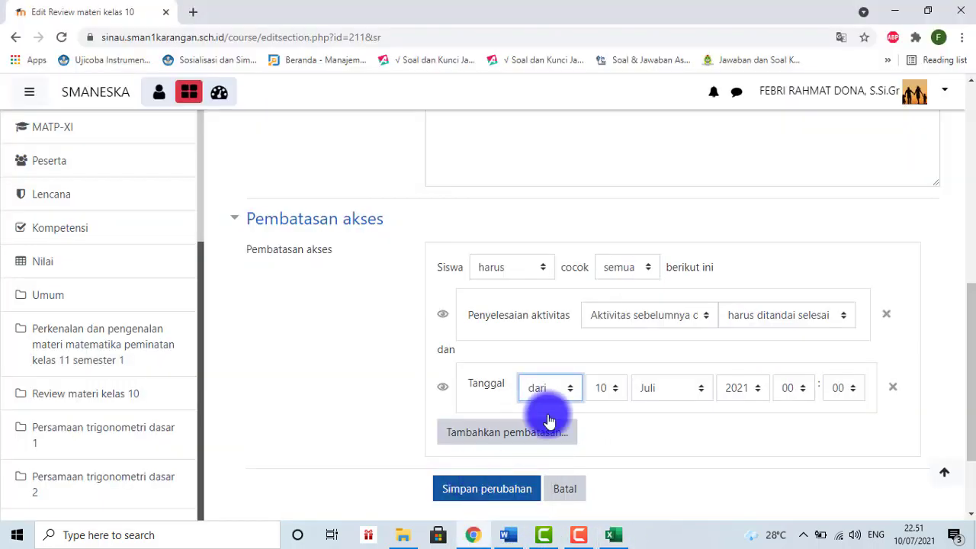
click(613, 389)
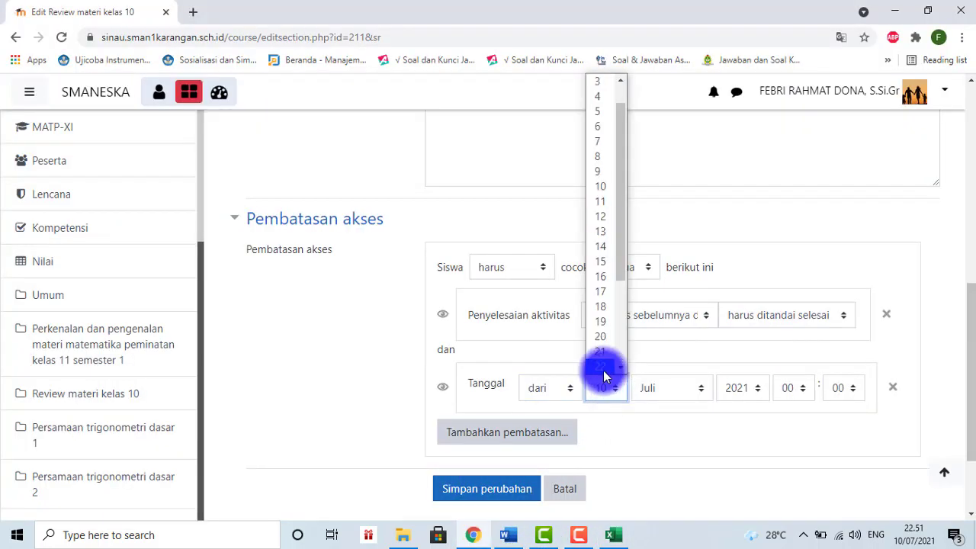
click(600, 367)
click(614, 389)
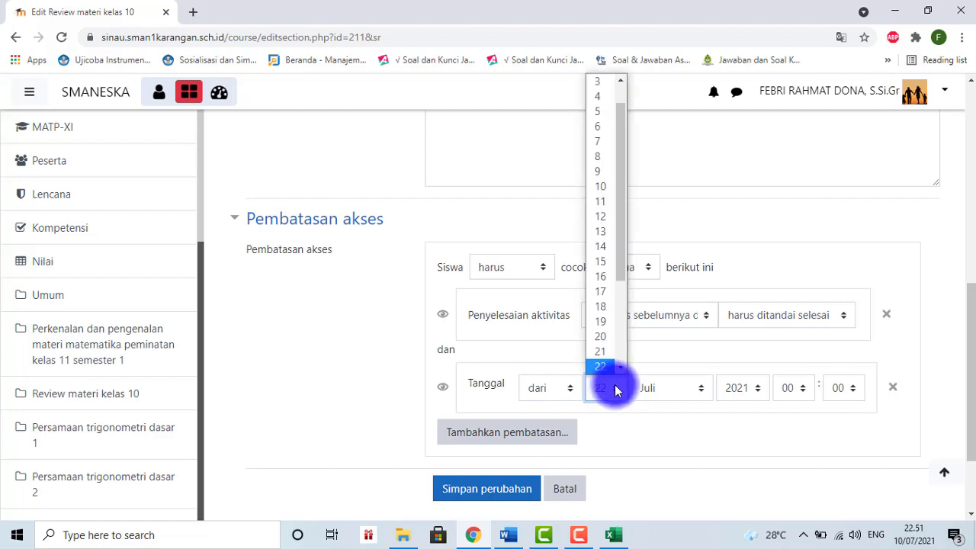
click(610, 337)
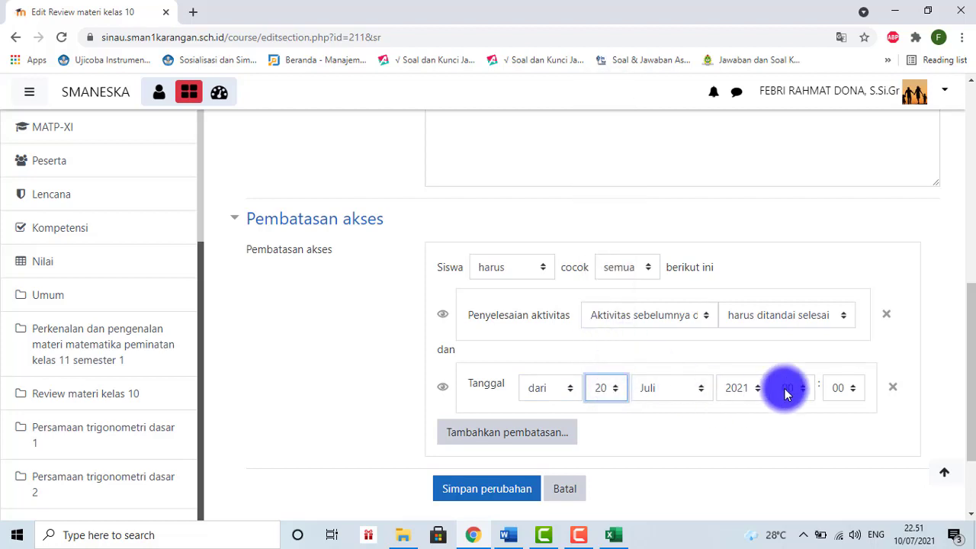
click(497, 491)
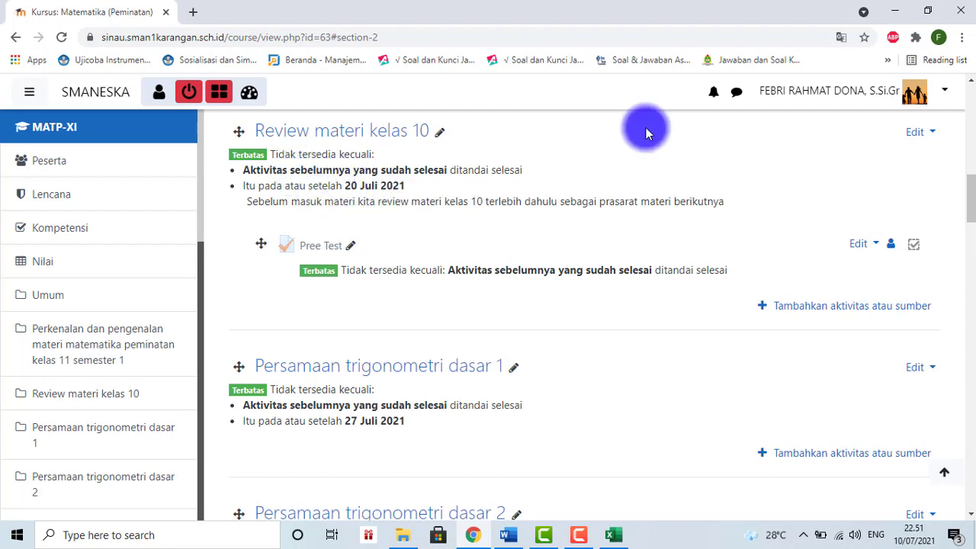
mouse_move(970, 191)
mouse_down()
mouse_move(968, 164)
mouse_move(973, 193)
mouse_move(963, 195)
mouse_up()
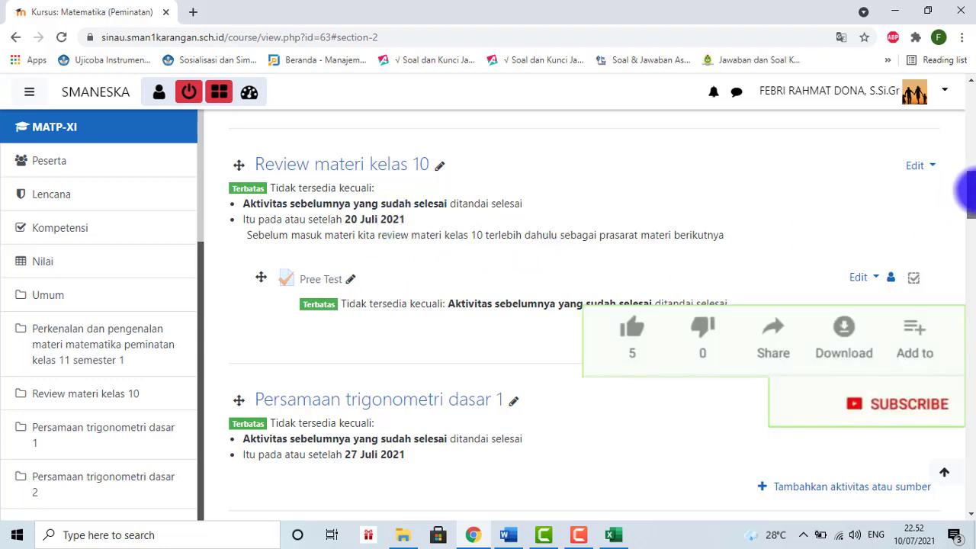
drag(968, 190, 973, 119)
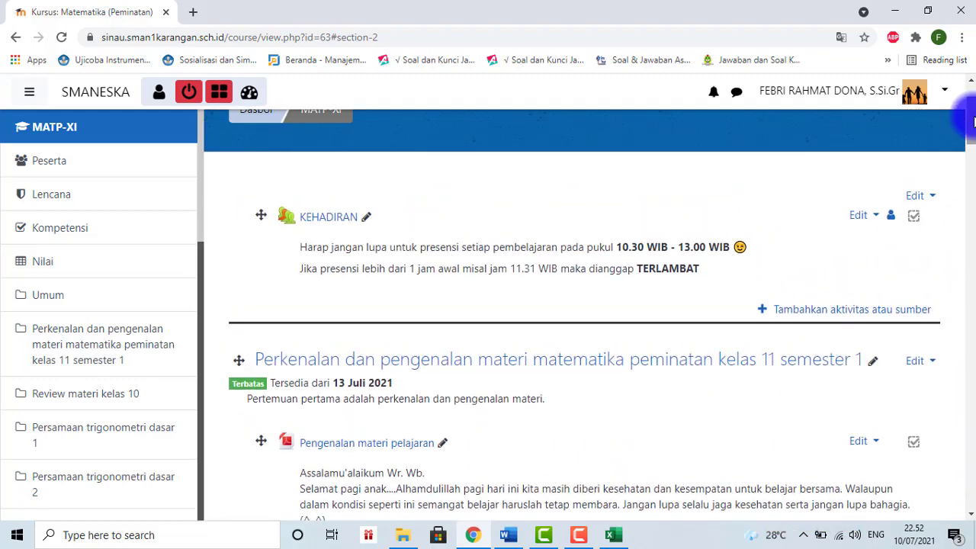